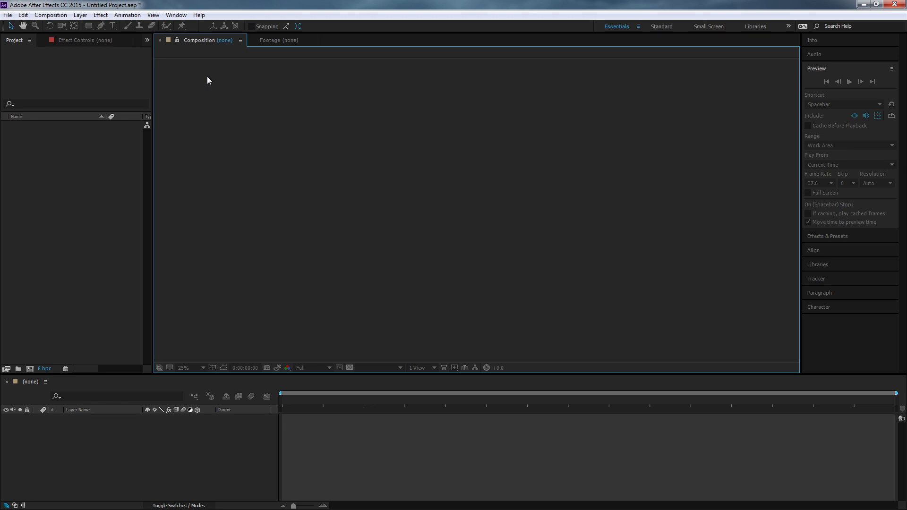
Create a new 1920 × 1080 px composition at 30 fps, 10 seconds long, with a light gray background
click(42, 15)
click(57, 26)
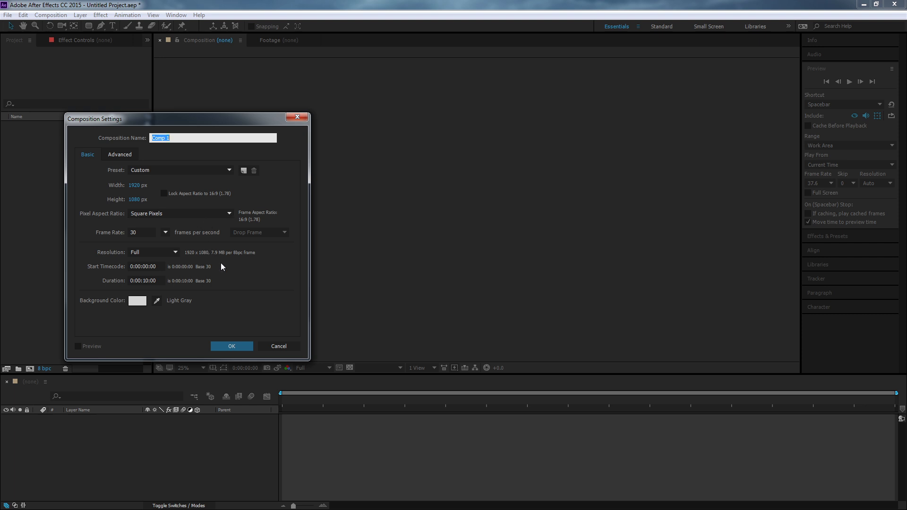
click(226, 343)
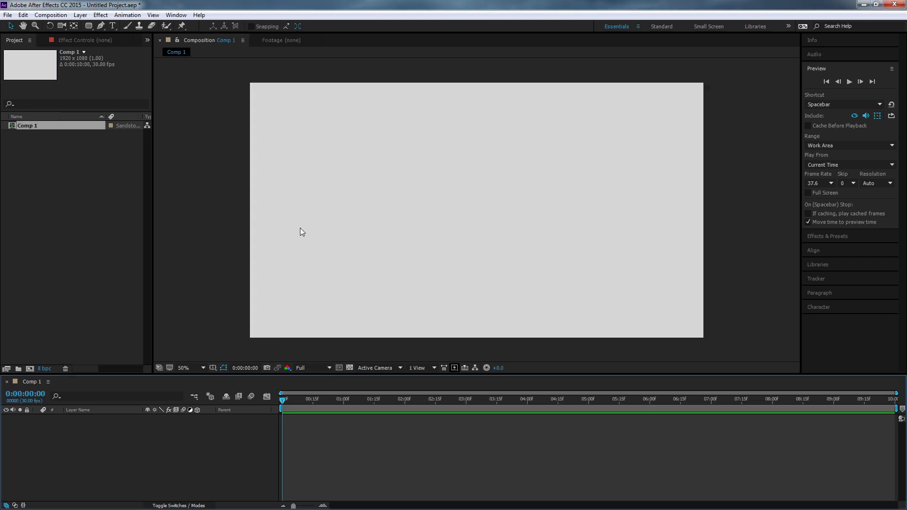
Create a 300 × 300 px dark gray solid and place it near the lower-left corner of the composition
click(80, 15)
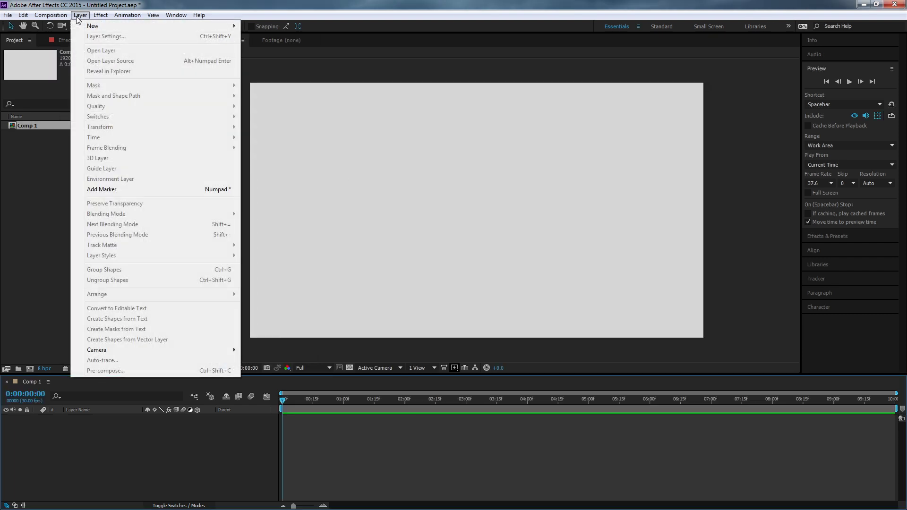
mouse_move(90, 26)
click(244, 36)
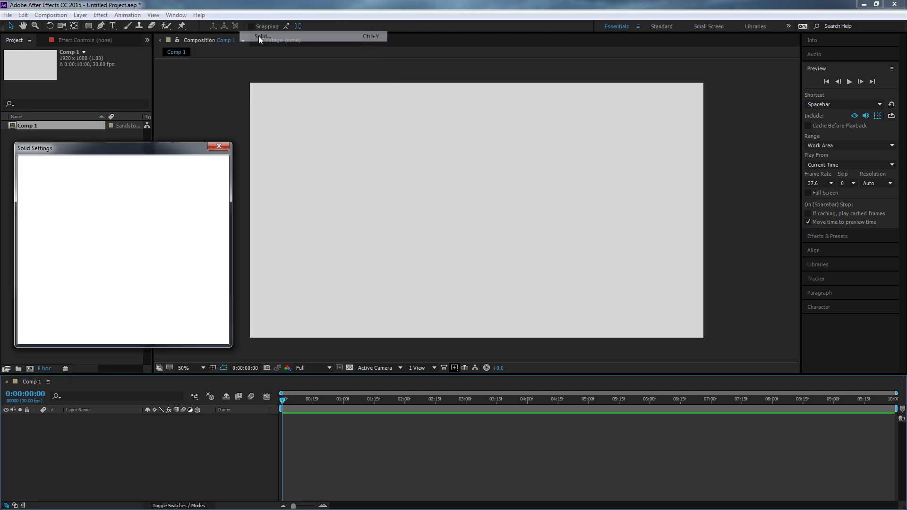
click(85, 190)
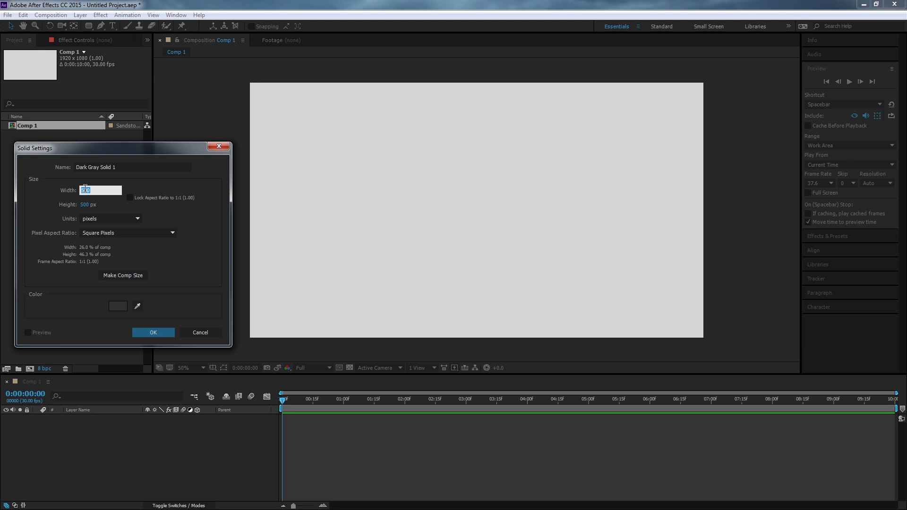
text(300)
key(Tab)
text(300)
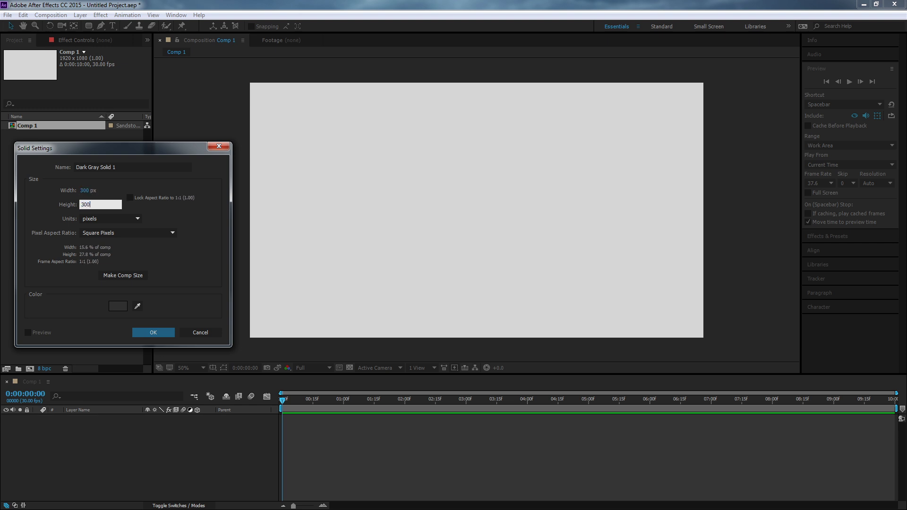
click(157, 332)
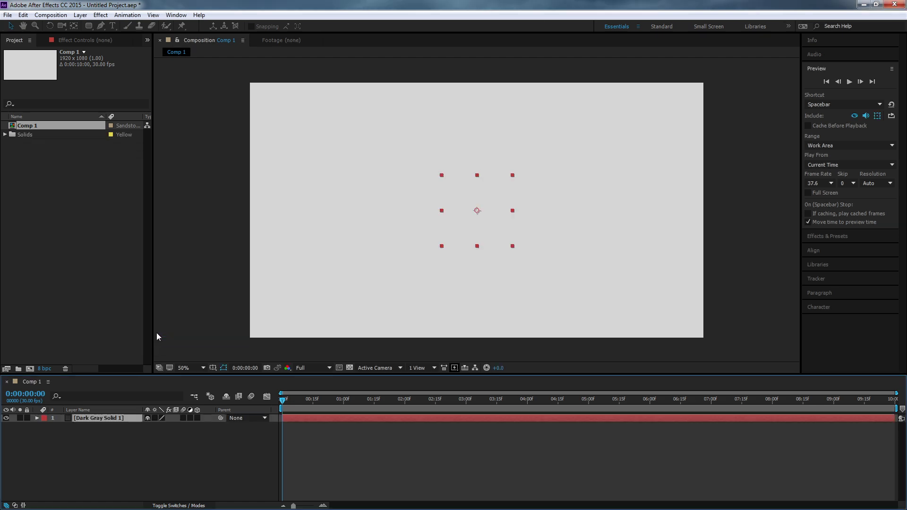
drag(455, 206, 298, 287)
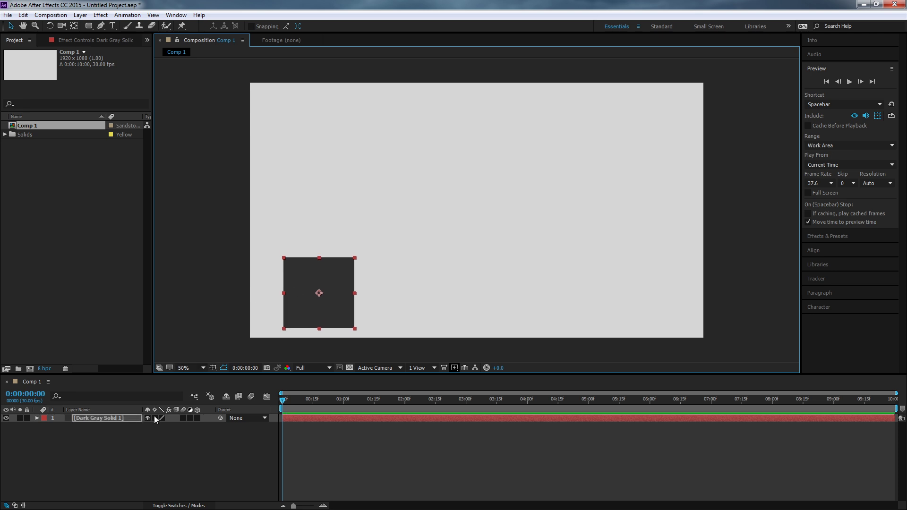
Duplicate the square solid and place the copy directly above the original, leaving a thin gap
click(310, 331)
click(329, 298)
key(ctrl+d)
drag(335, 287, 319, 220)
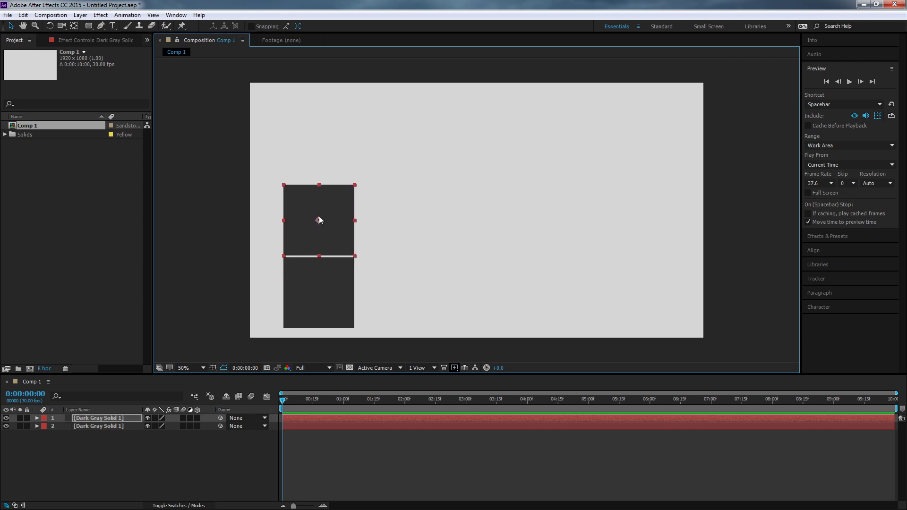
Resize the upper square to 150 × 150 px and move it down to just above the large square
click(81, 15)
click(92, 37)
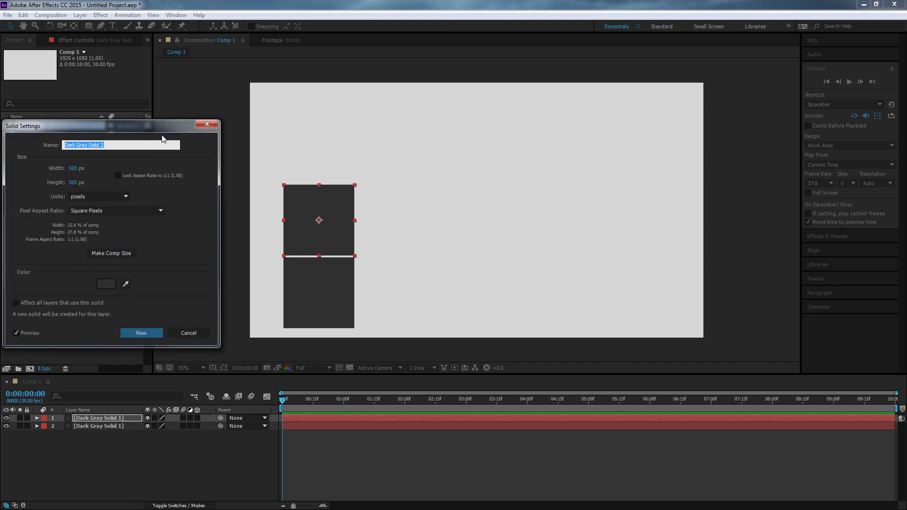
click(75, 170)
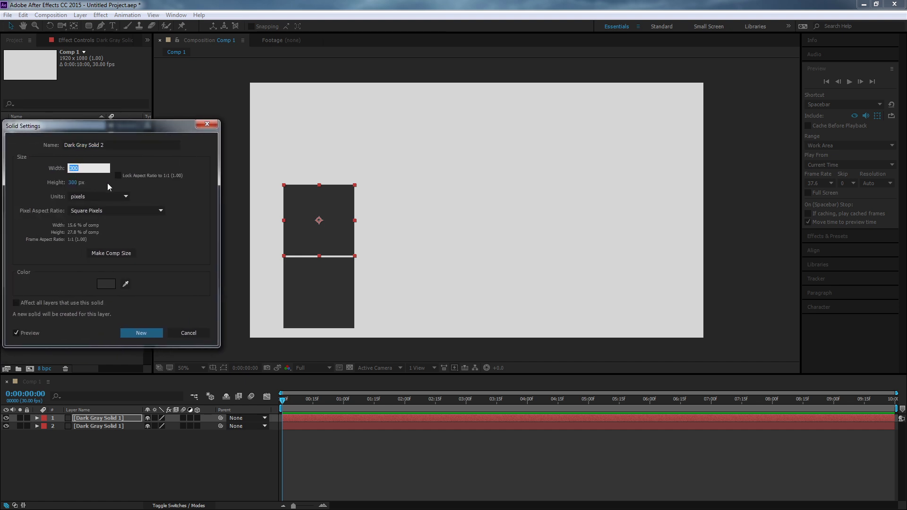
text(150)
key(Tab)
text(150)
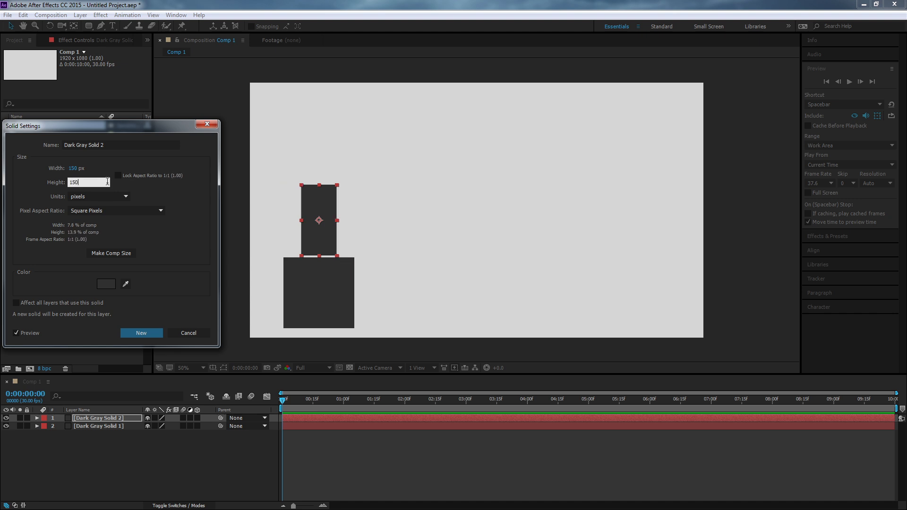
key(Return)
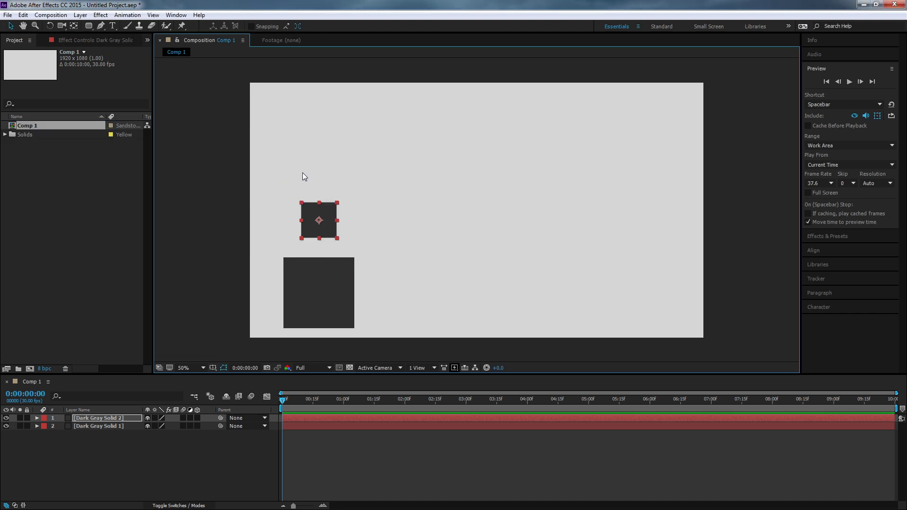
click(206, 232)
drag(327, 218, 328, 231)
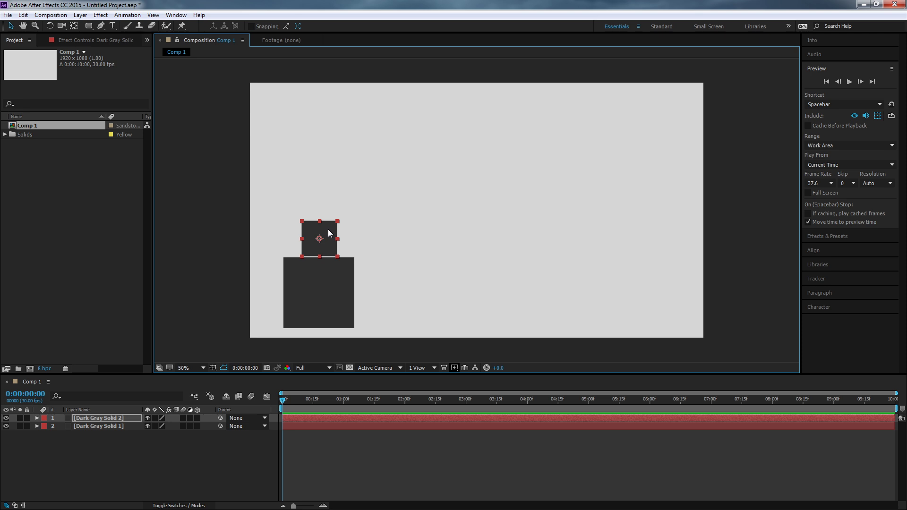
Duplicate the small square above itself and resize the copy to 20 px wide and 500 px high
key(ctrl+d)
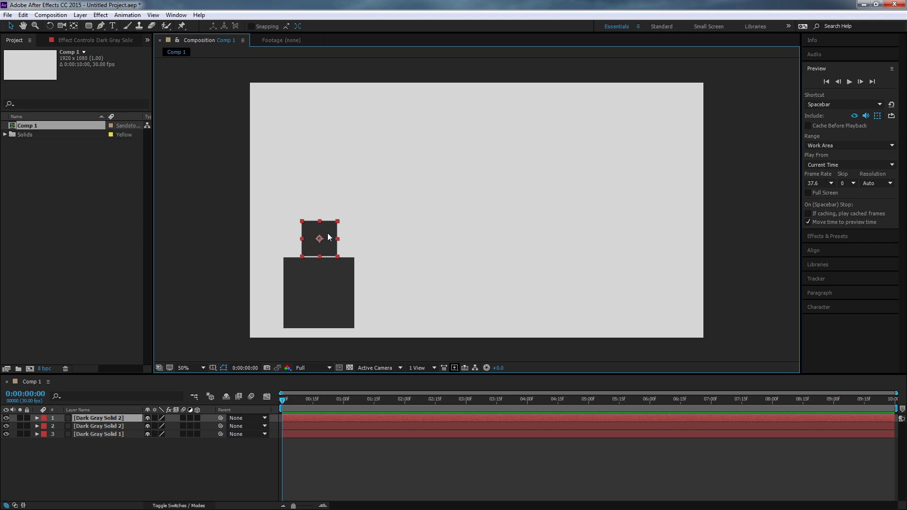
drag(329, 233, 329, 198)
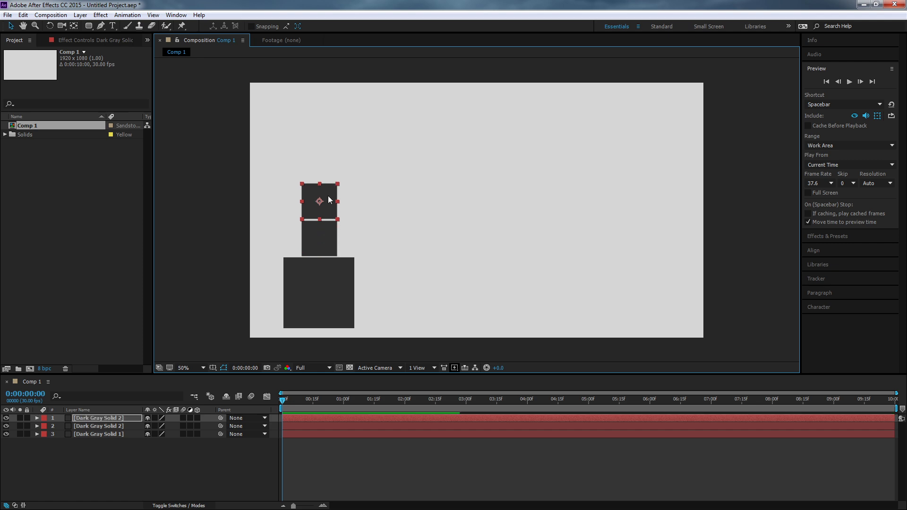
click(78, 15)
click(84, 33)
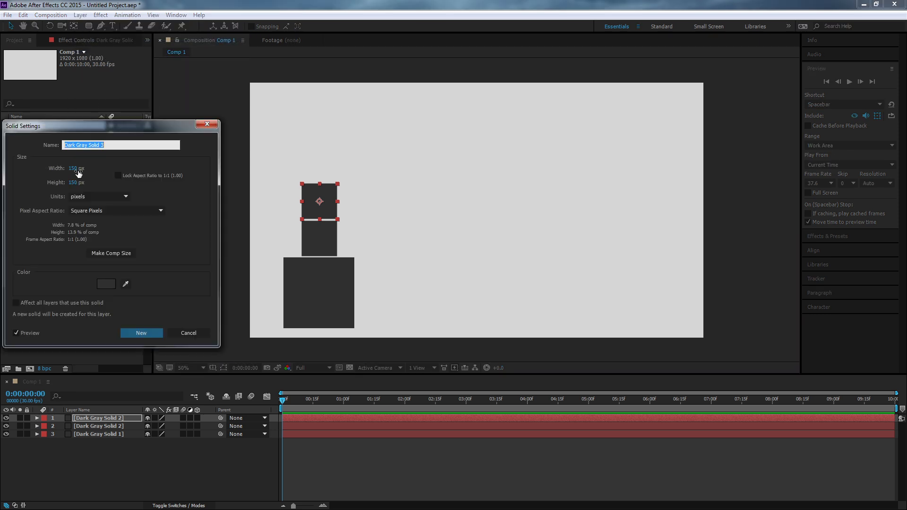
click(75, 183)
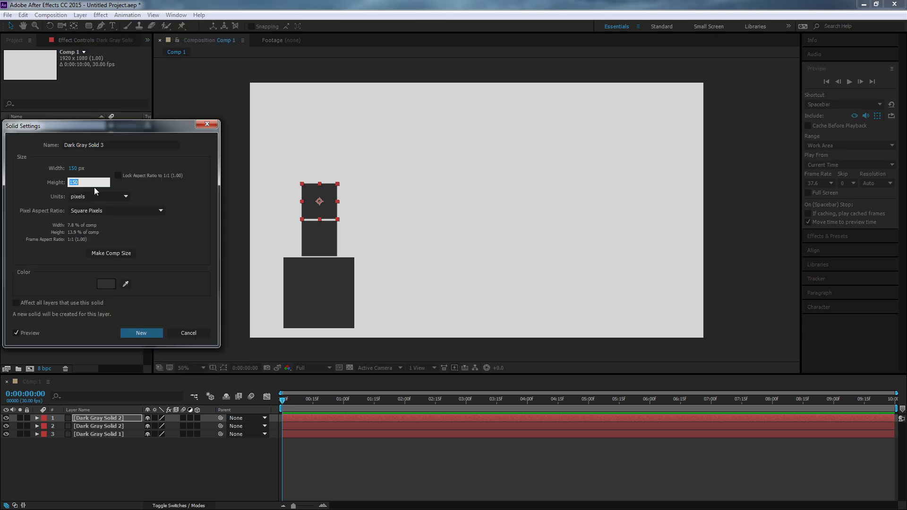
text(500)
click(73, 168)
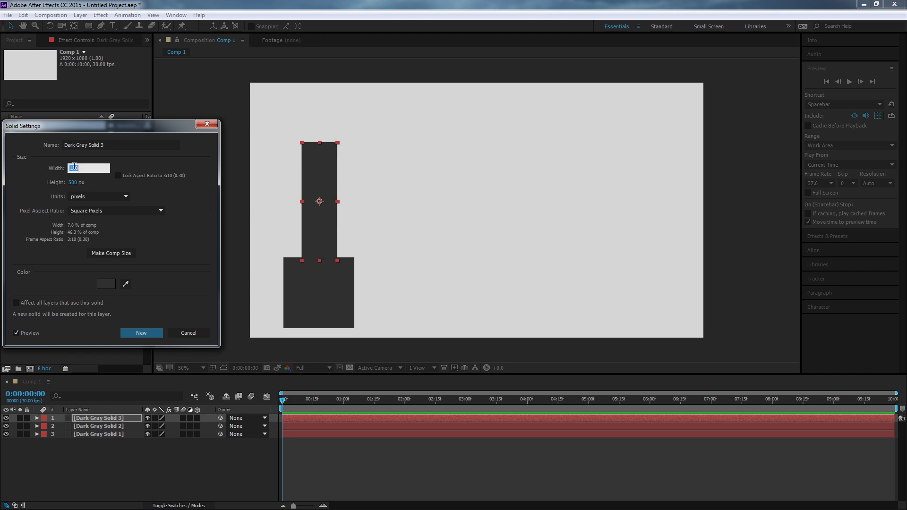
text(20)
key(Return)
key(Return)
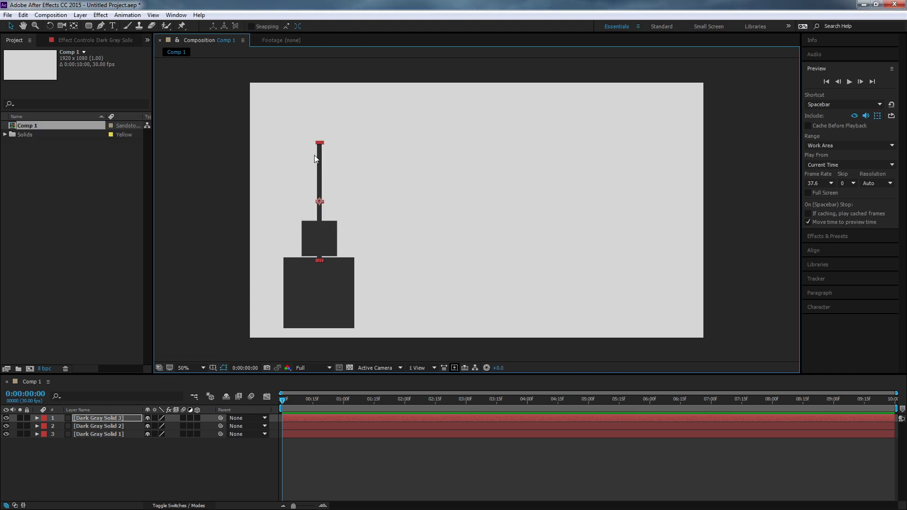
Move the thin vertical bar up above the small square and nudge it down until it almost touches the square
drag(322, 157, 323, 114)
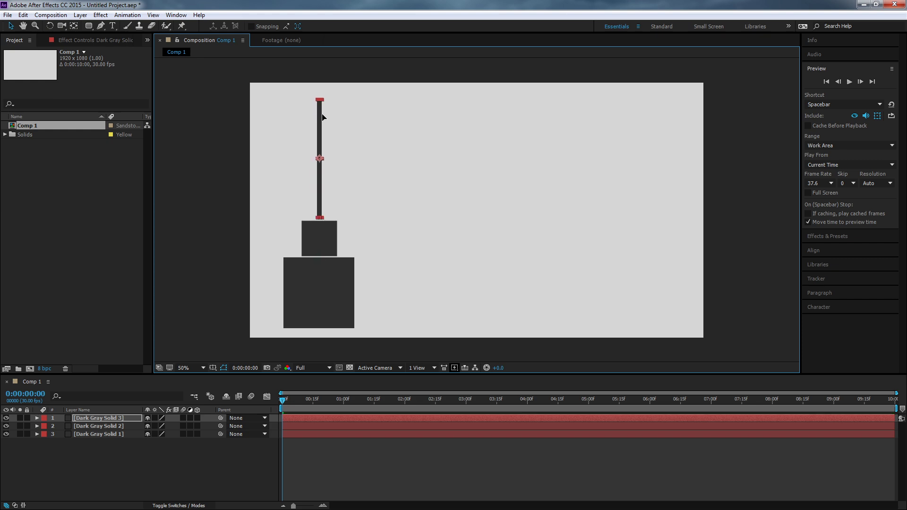
click(226, 124)
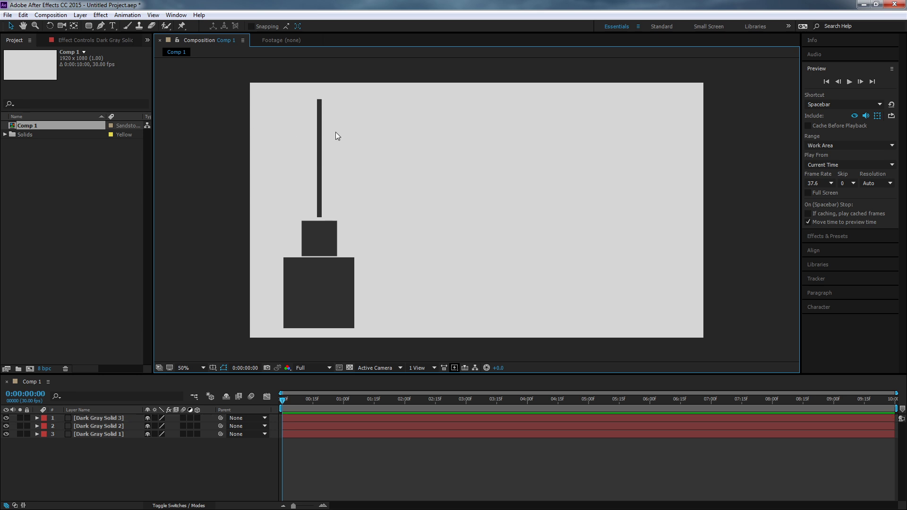
click(319, 121)
key(Down)
key(Down)
key(Down)
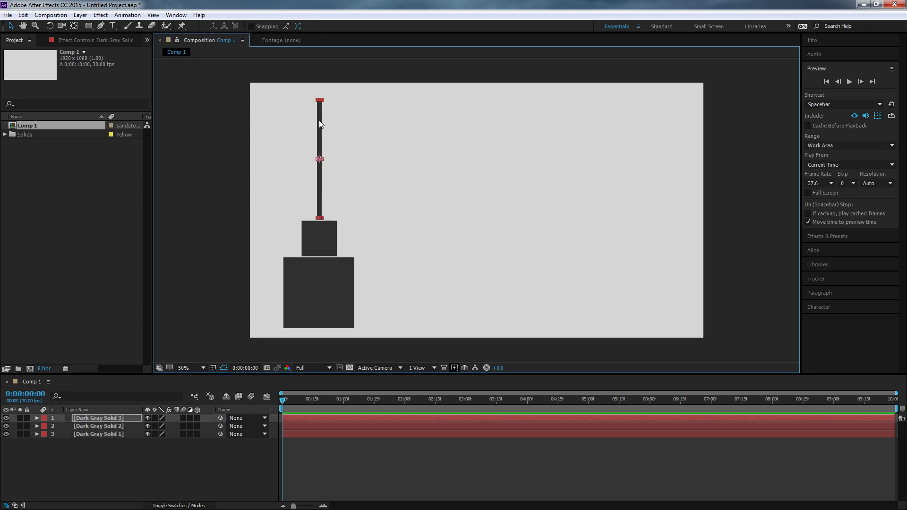
click(180, 142)
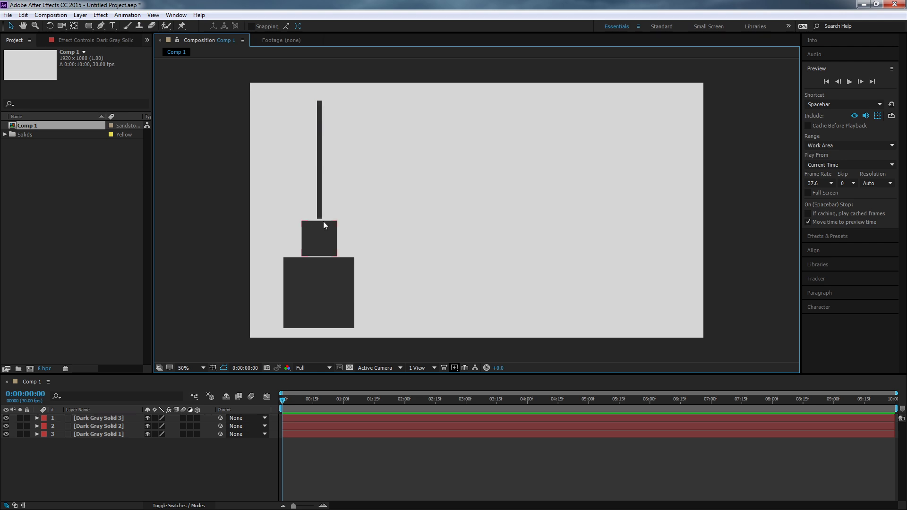
click(321, 189)
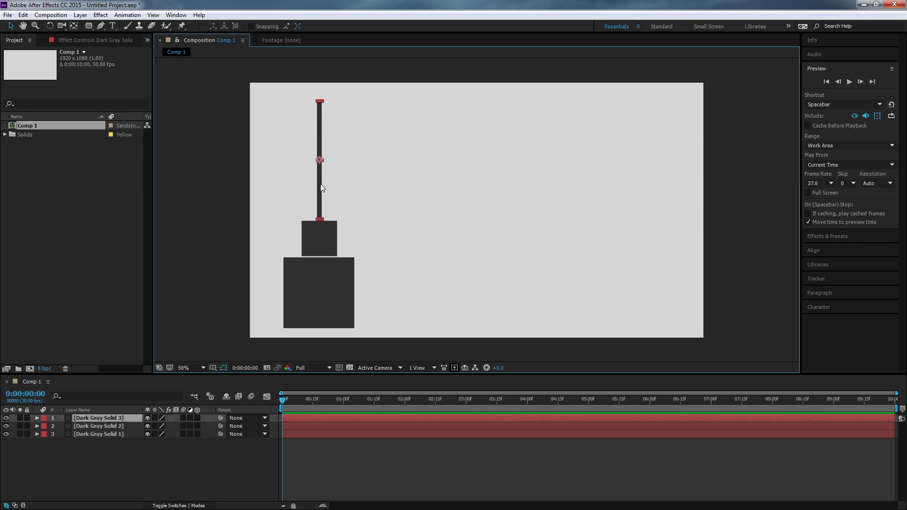
key(Down)
click(222, 199)
click(320, 187)
key(Down)
click(224, 175)
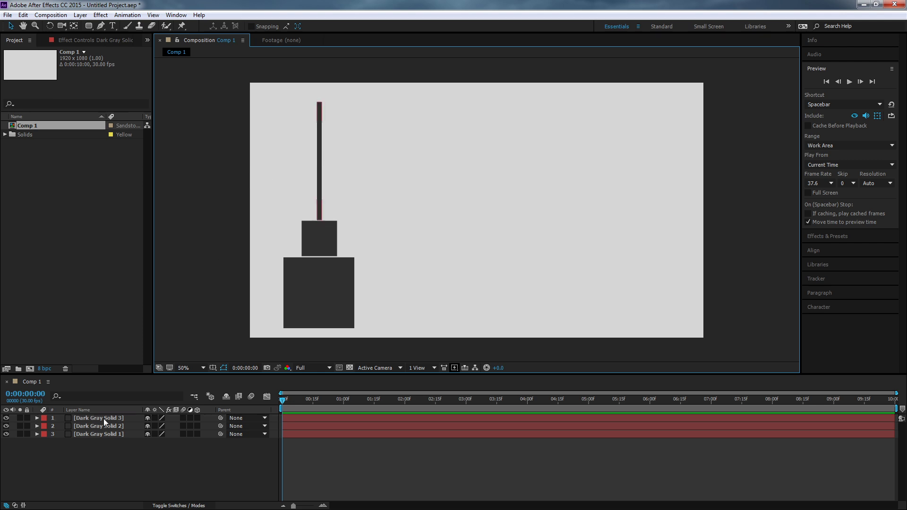
Rename the large square's layer to Base
click(93, 434)
key(Return)
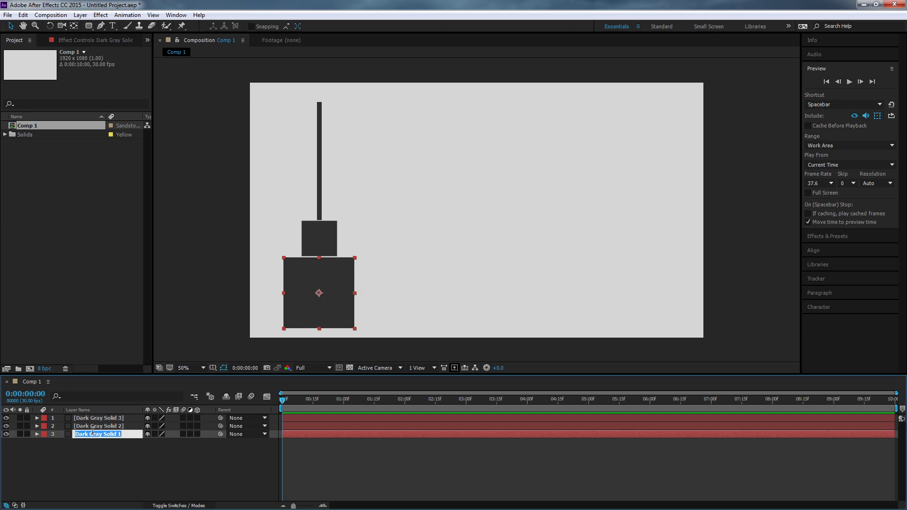
text(Base)
key(Return)
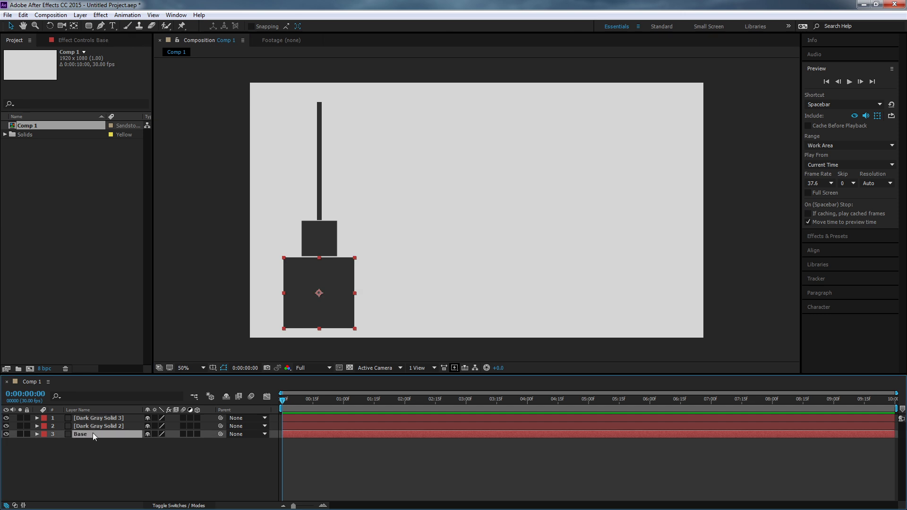
Rename the small square's layer to Head
click(112, 426)
key(Return)
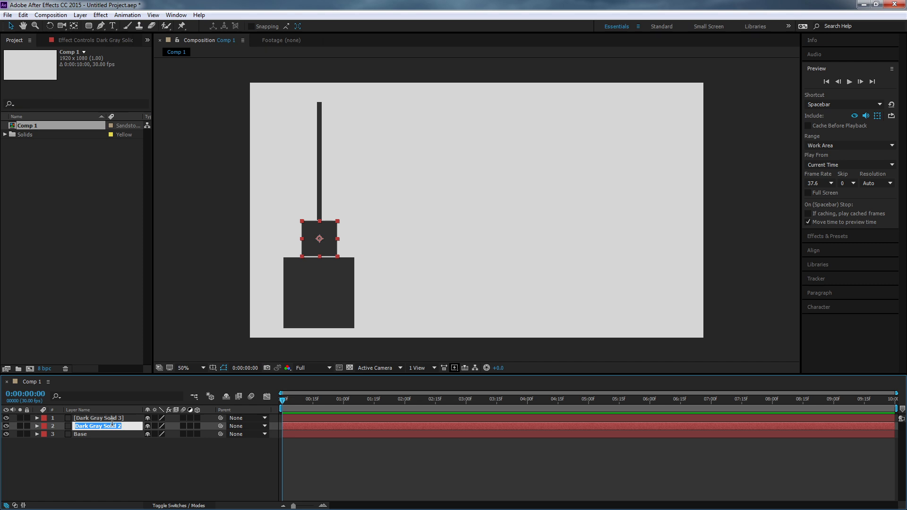
text(Head)
key(Return)
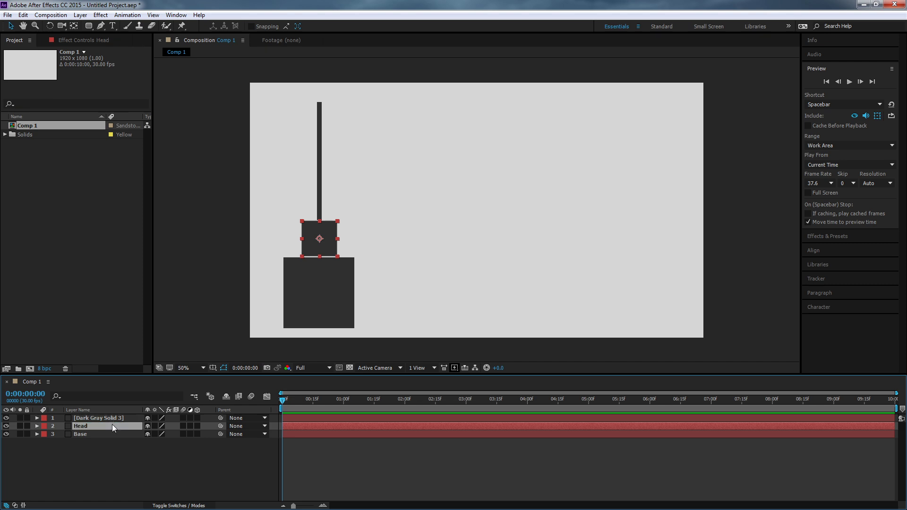
Rename the thin bar's layer to Ant and deselect it
click(110, 418)
key(Return)
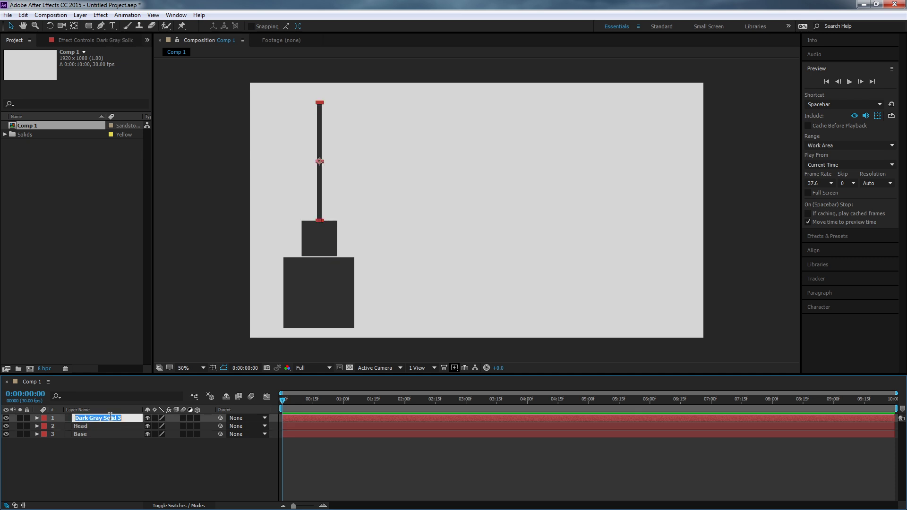
text(Ant)
key(Return)
click(50, 463)
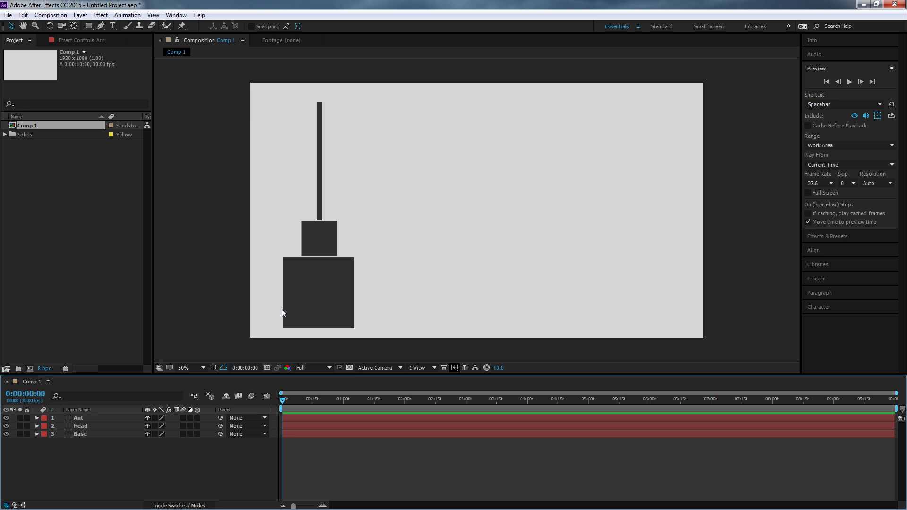
click(303, 308)
click(321, 249)
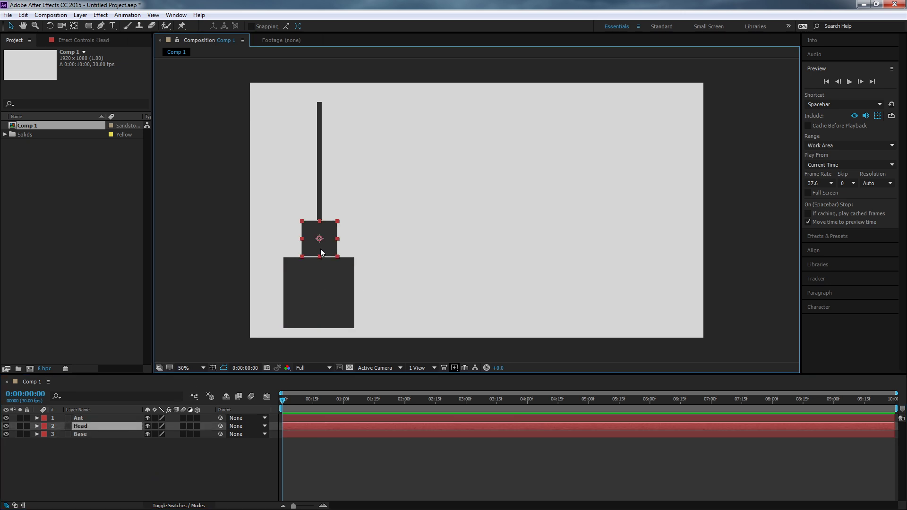
click(320, 209)
click(319, 298)
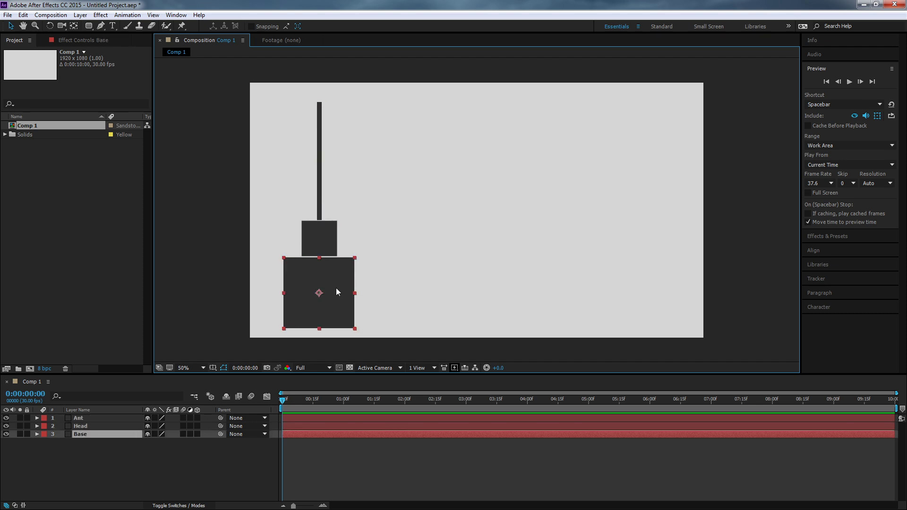
click(331, 232)
click(320, 204)
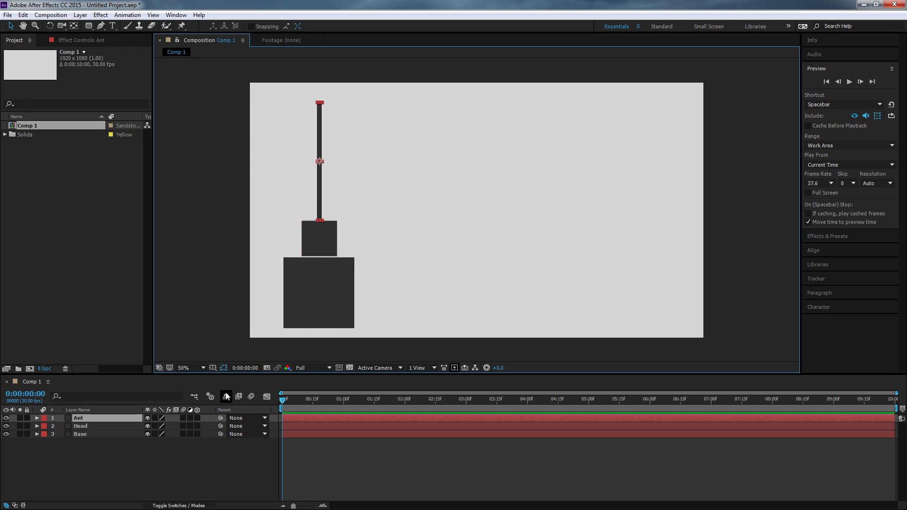
Parent the Head layer to the Base layer
click(94, 437)
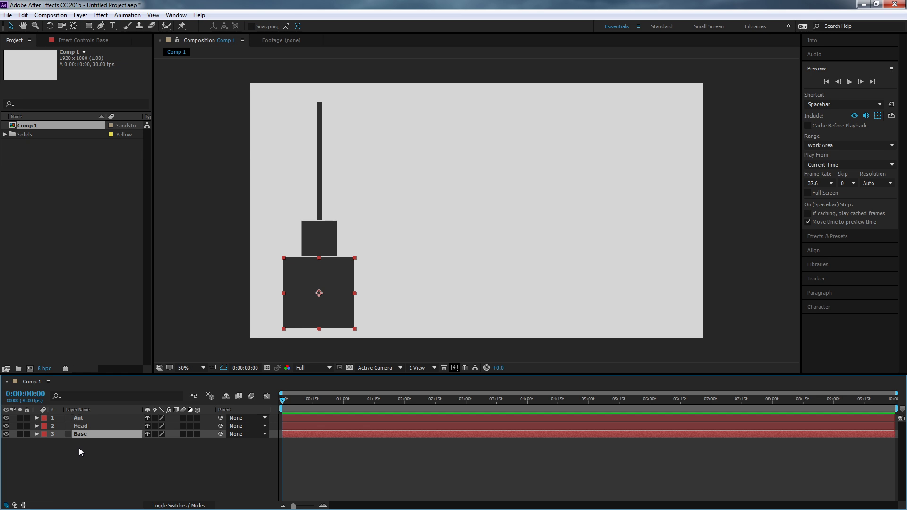
click(97, 426)
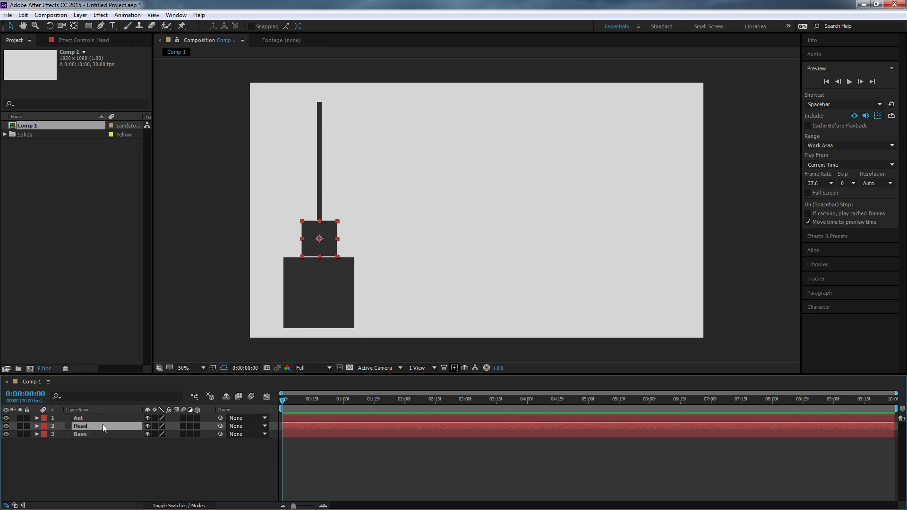
click(243, 426)
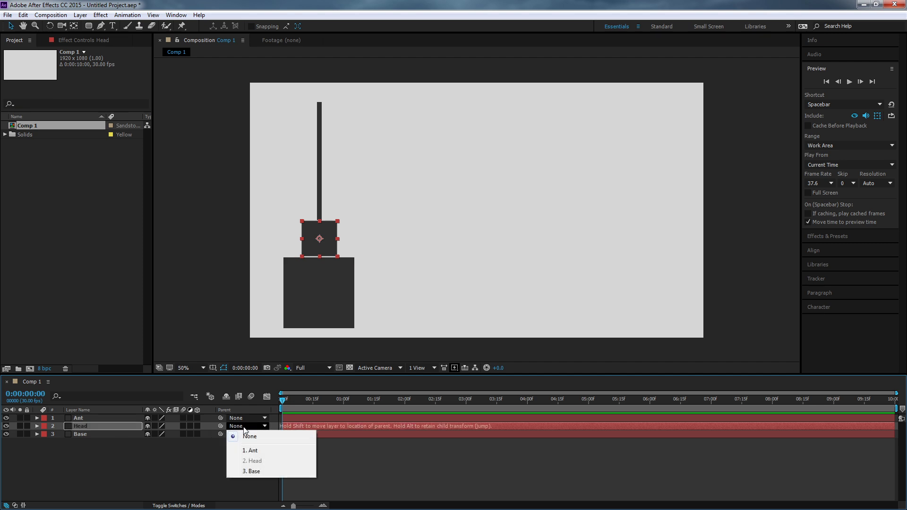
click(254, 471)
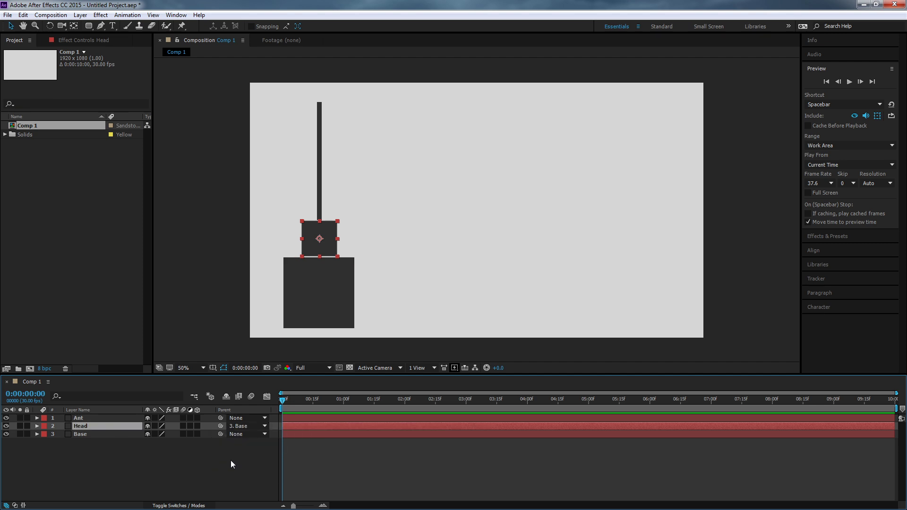
Test the parenting by moving the Base square slightly up and left, and undo the move
click(308, 327)
drag(308, 327, 300, 315)
key(ctrl+z)
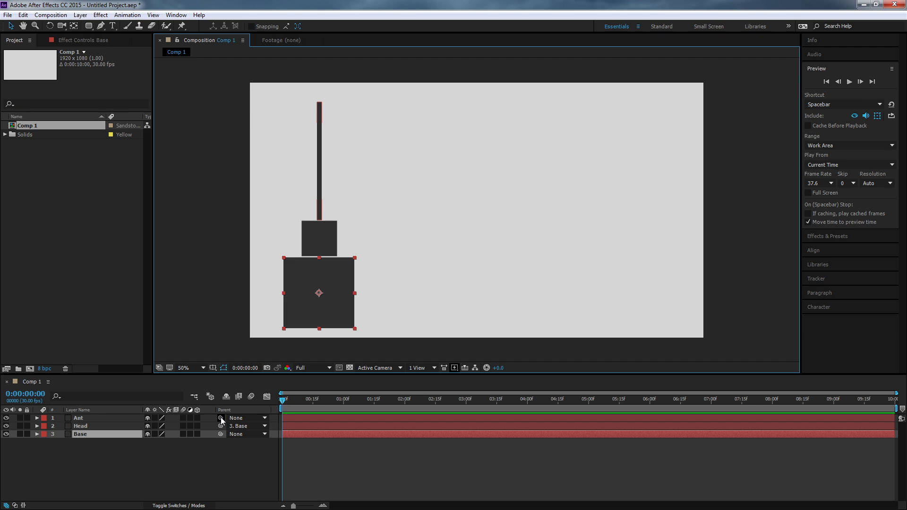
Parent the Ant layer to Head and deselect all layers
drag(220, 417, 85, 424)
click(146, 472)
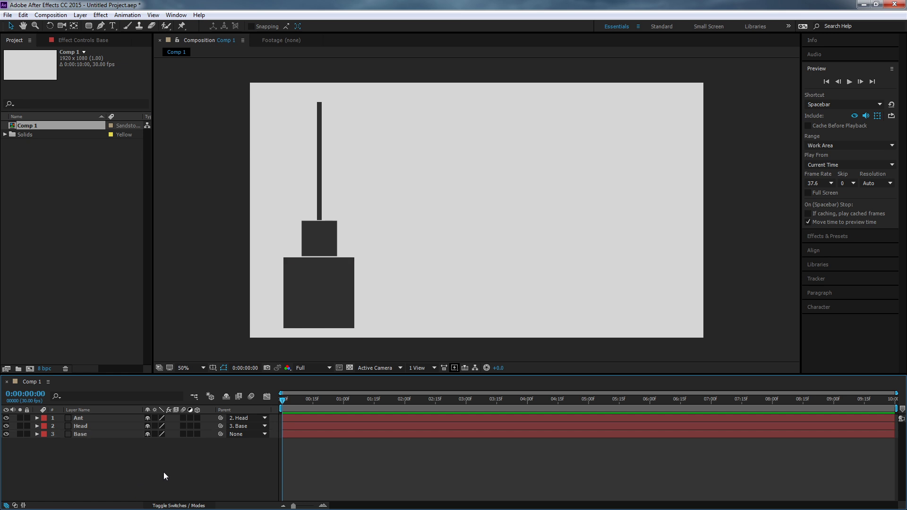
Try moving the Base square and the Head square to test the parent chain, restoring their positions
click(335, 308)
mouse_move(338, 311)
mouse_down()
mouse_move(352, 283)
mouse_move(304, 279)
mouse_move(354, 306)
mouse_move(333, 303)
mouse_up()
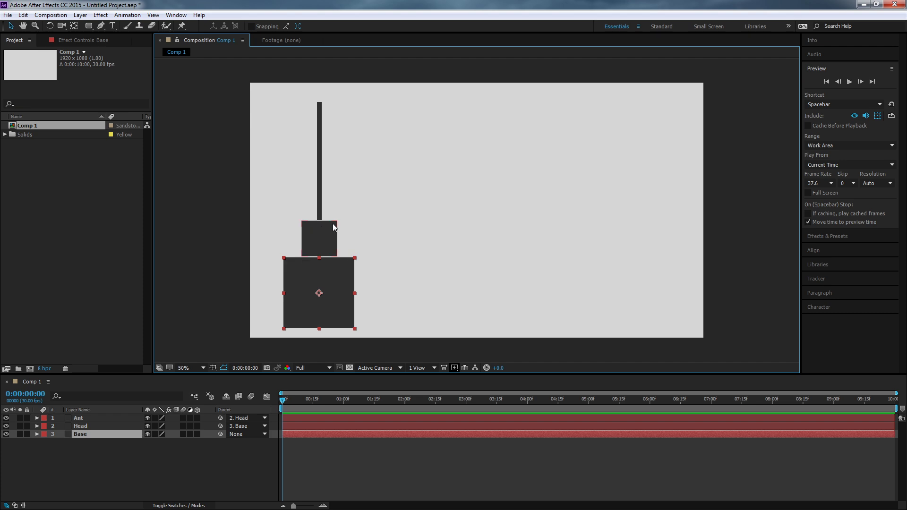
mouse_move(327, 237)
mouse_down()
mouse_move(352, 227)
mouse_move(304, 221)
mouse_move(342, 234)
mouse_up()
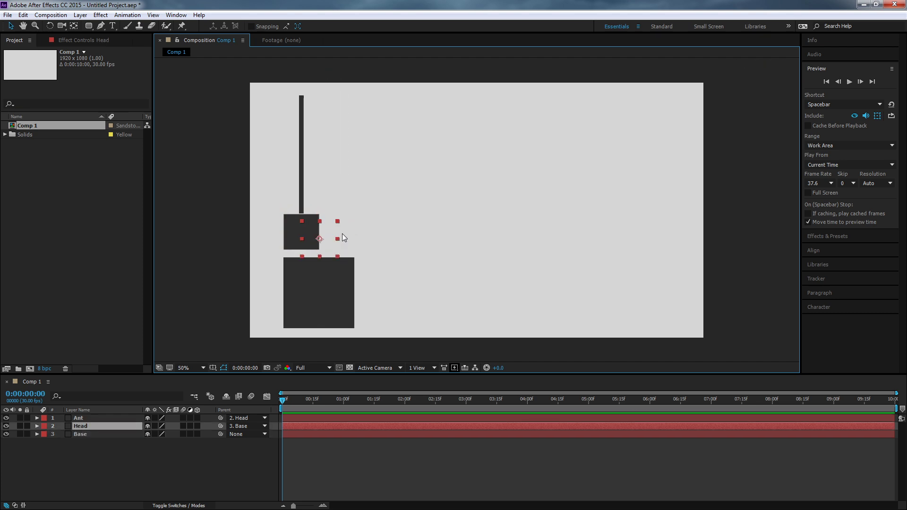
Reveal the layers' Position and keyframe Base in place at 0:00:00:15 and moved left to 252, 890 at 0:00:00:23
click(92, 455)
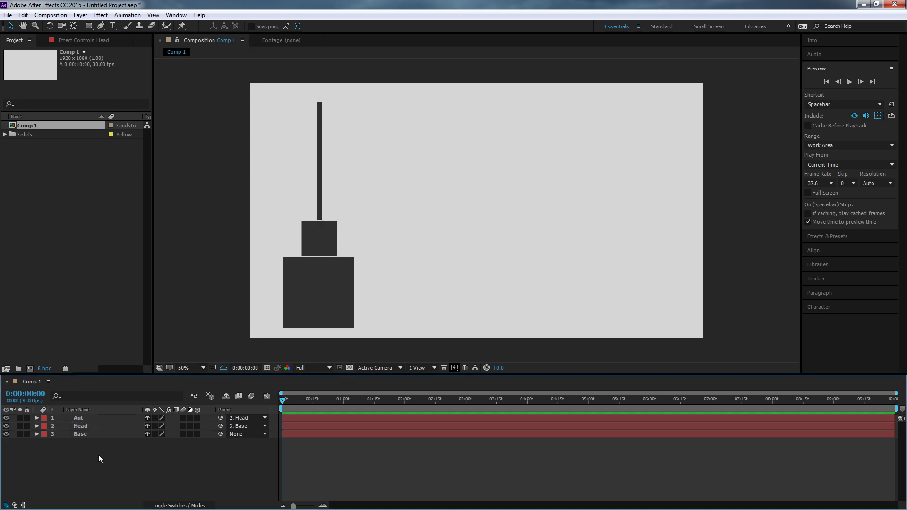
key(p)
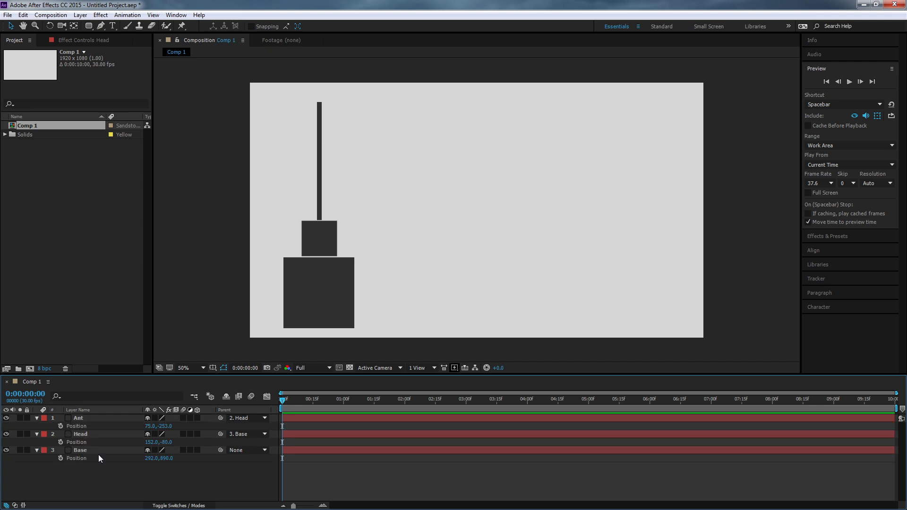
click(296, 401)
drag(296, 400, 314, 401)
click(61, 459)
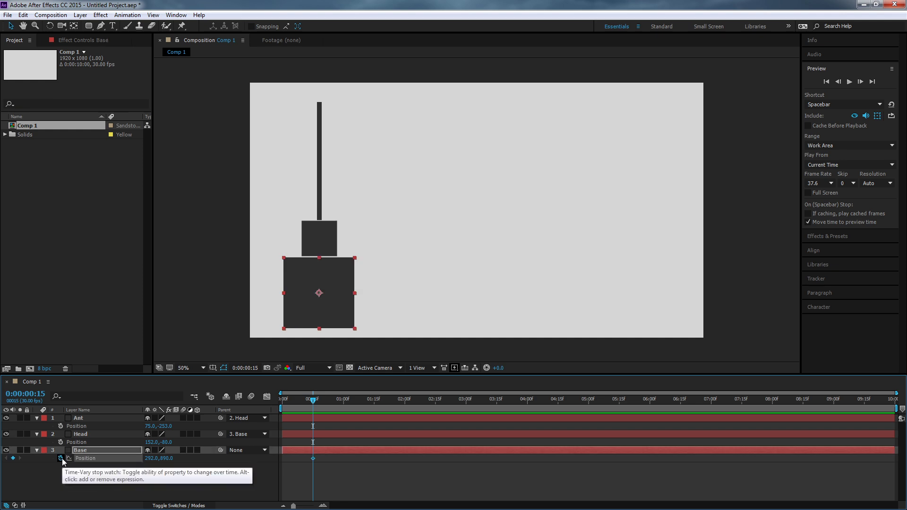
click(329, 402)
key(shift+Left)
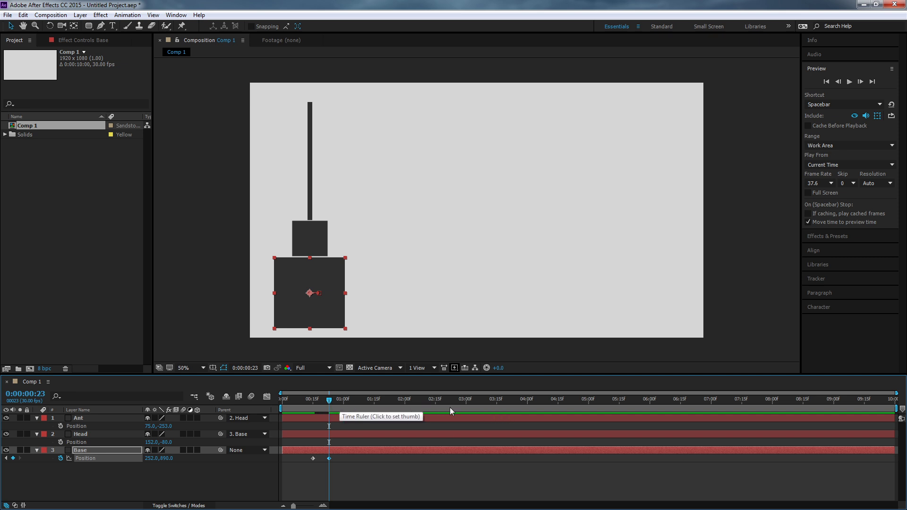
At 0:00:02:00, move Base horizontally to the right to position 1592, 890
click(466, 401)
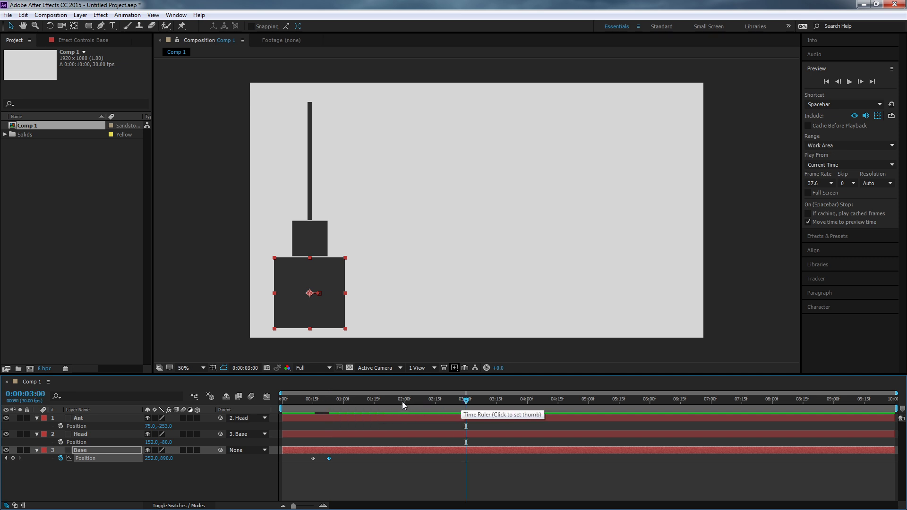
click(404, 400)
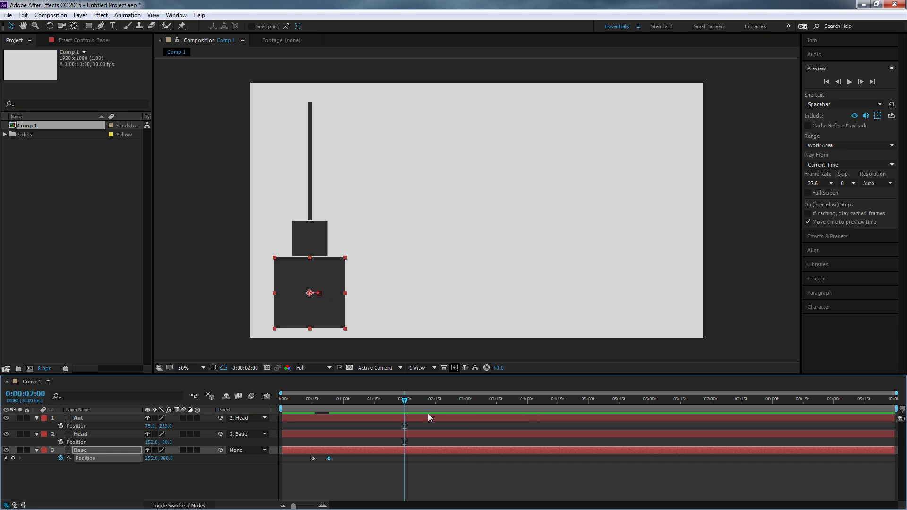
key(shift+Right)
key(shift+Right)
key(shift+Right)
key(shift+Right)
key(shift+Right)
key(shift+Right)
key(shift+Right)
key(shift+Right)
key(shift+Right)
key(shift+Right)
key(shift+Right)
key(shift+Right)
key(shift+Right)
key(shift+Right)
key(shift+Right)
key(shift+Right)
key(shift+Right)
key(shift+Right)
key(shift+Right)
key(shift+Right)
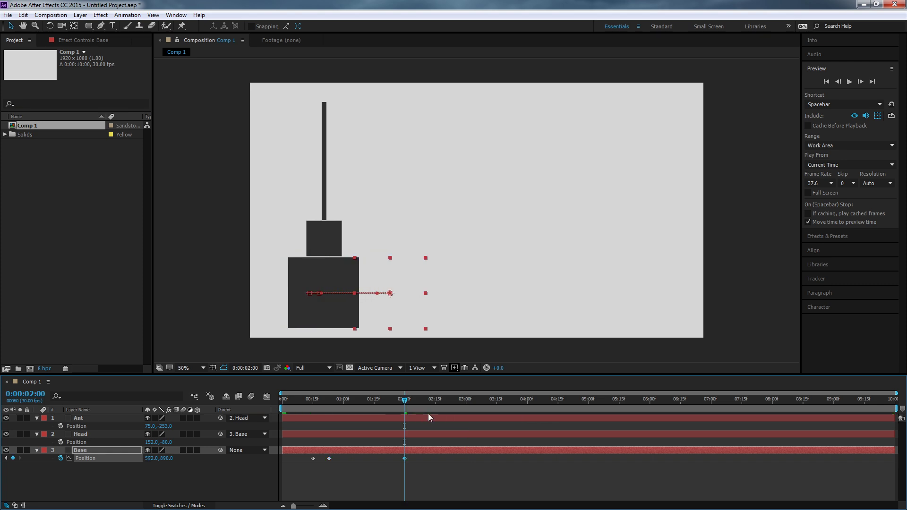
key(shift+Right)
key(shift+Right)
key(shift+Right)
key(shift+Right)
key(shift+Right)
key(shift+Right)
key(shift+Right)
key(shift+Right)
key(shift+Right)
key(shift+Right)
key(shift+Right)
key(shift+Right)
key(shift+Right)
key(shift+Right)
key(shift+Right)
key(shift+Right)
key(shift+Right)
key(shift+Right)
key(shift+Right)
key(shift+Right)
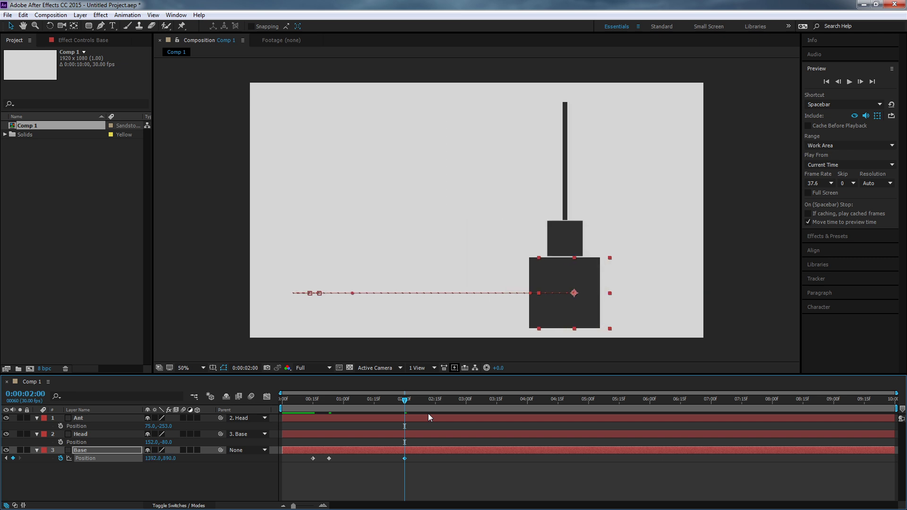
key(shift+Right)
key(shift+Right)
key(shift+Right)
key(shift+Right)
key(shift+Right)
key(shift+Right)
key(shift+Right)
key(shift+Right)
key(shift+Right)
key(shift+Right)
key(shift+Right)
key(shift+Right)
key(shift+Right)
key(shift+Right)
key(shift+Right)
key(shift+Right)
key(shift+Right)
key(shift+Right)
key(shift+Right)
key(shift+Right)
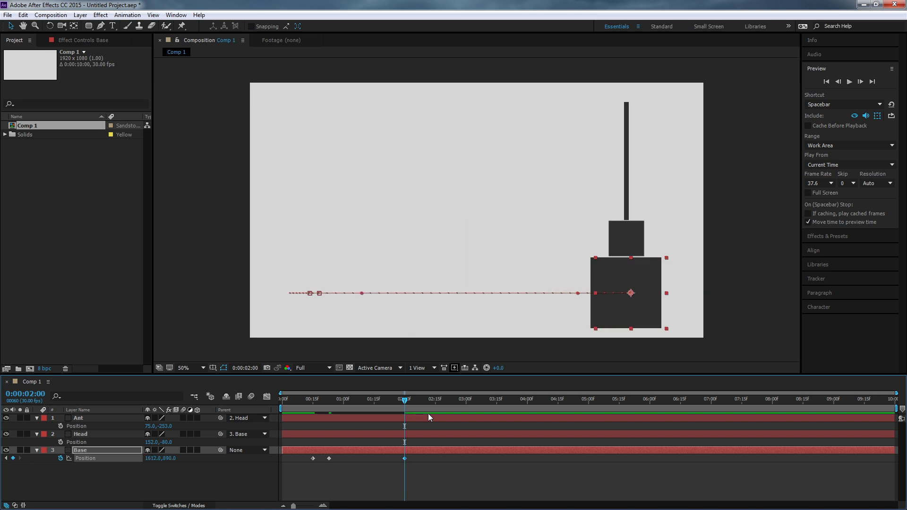
key(shift+Left)
key(shift+Left)
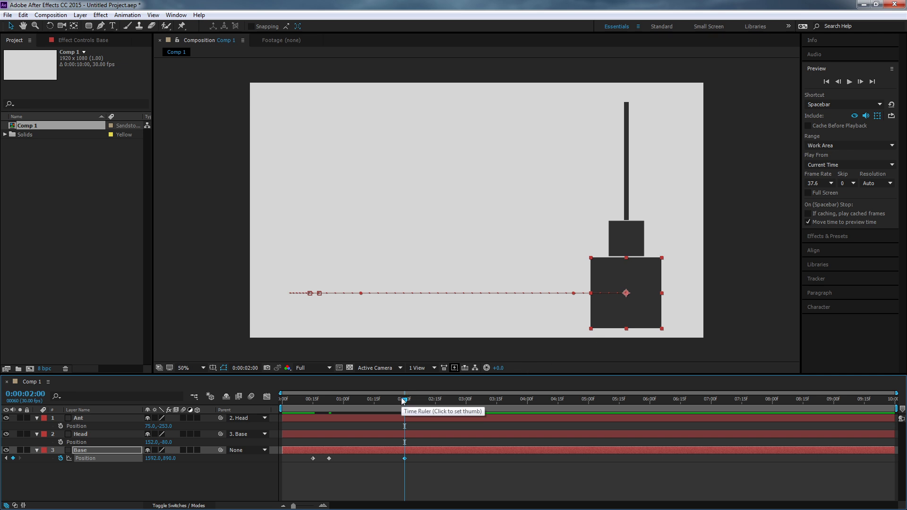
Preview the figure's sliding motion twice from the start of the composition
drag(403, 399, 282, 400)
key(space)
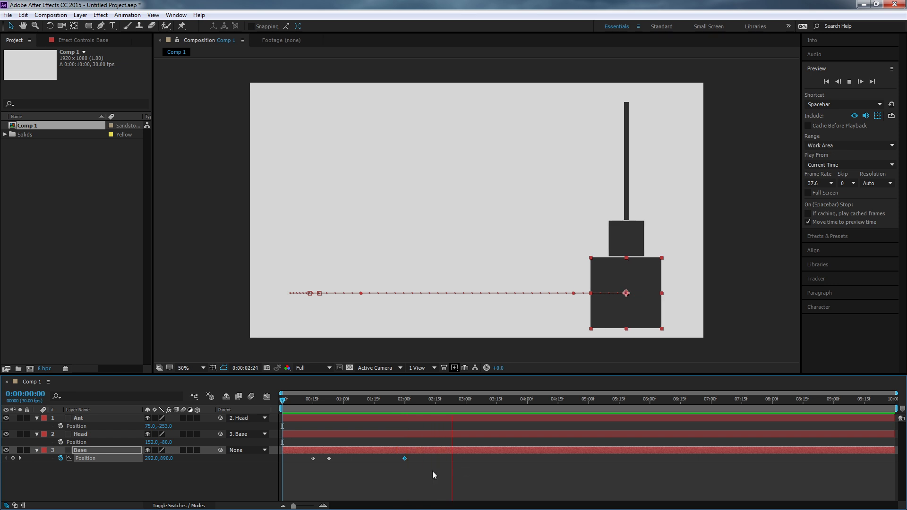
click(393, 478)
drag(312, 399, 266, 398)
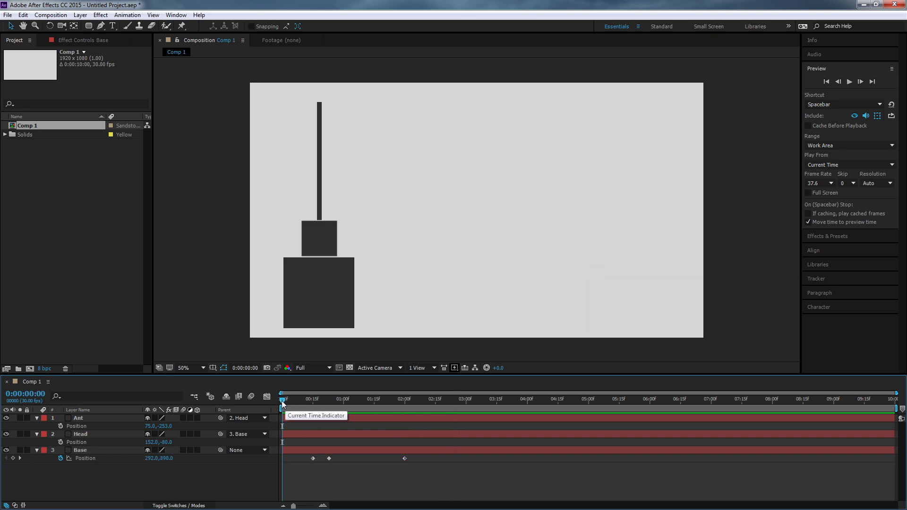
drag(283, 401, 286, 401)
key(space)
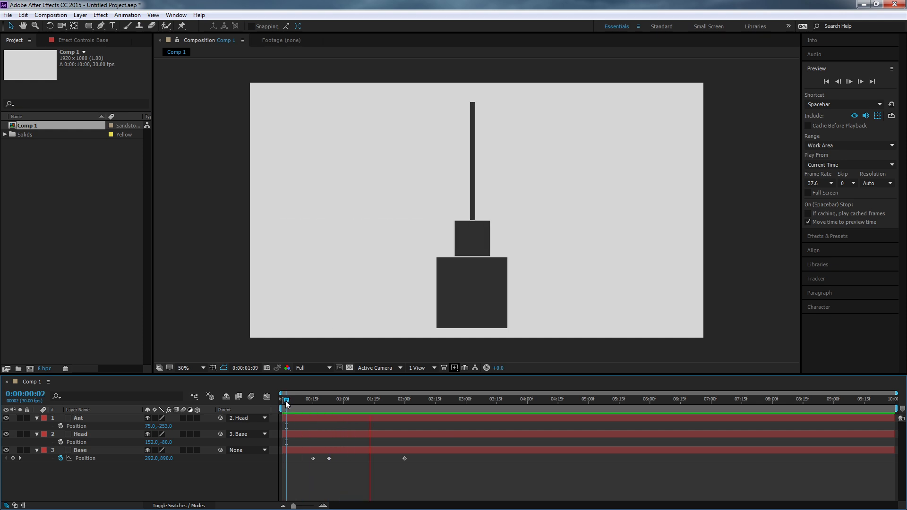
key(space)
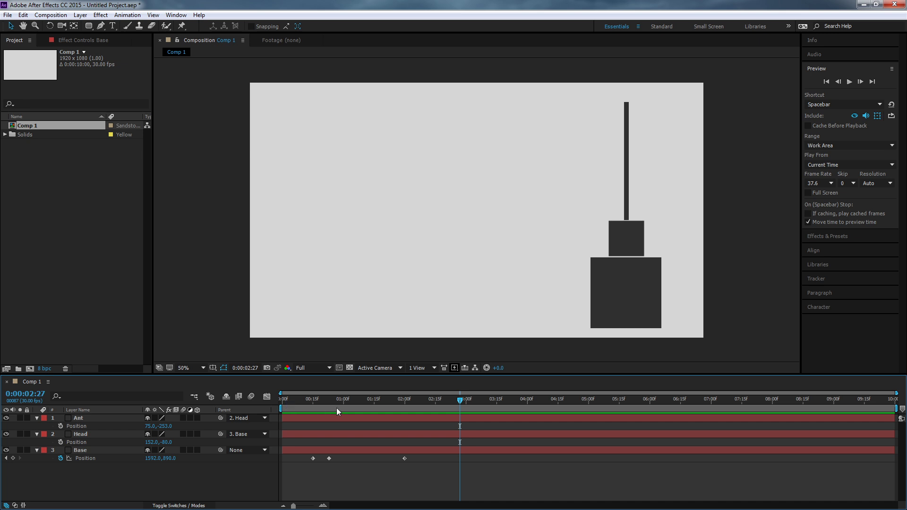
Move Base's last Position keyframe earlier, to 0:00:01:08
click(406, 401)
click(403, 456)
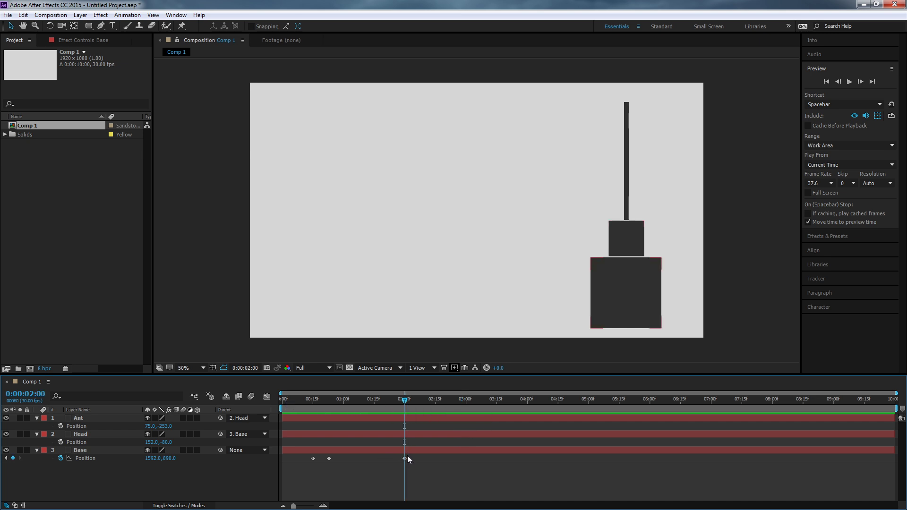
drag(403, 458, 359, 458)
Play the animation from the start and scrub through it to review the timing of the shortened slide
drag(353, 398, 221, 402)
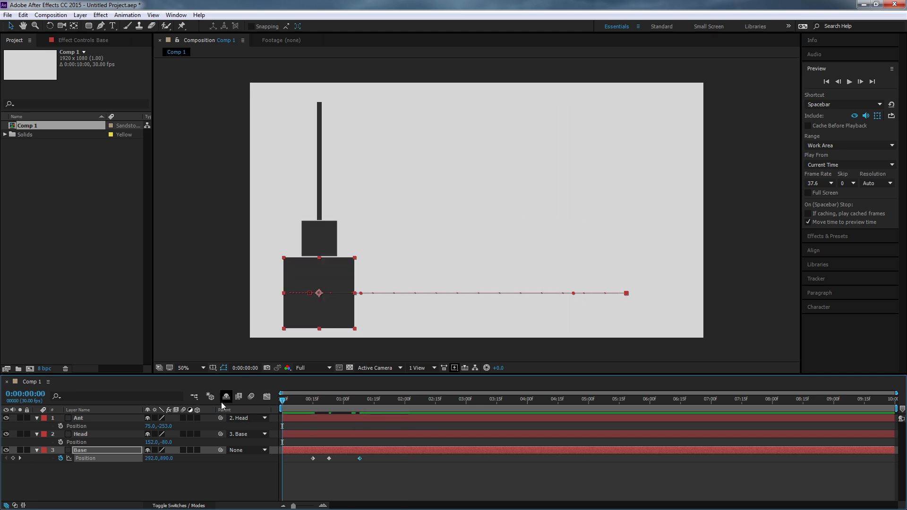
key(space)
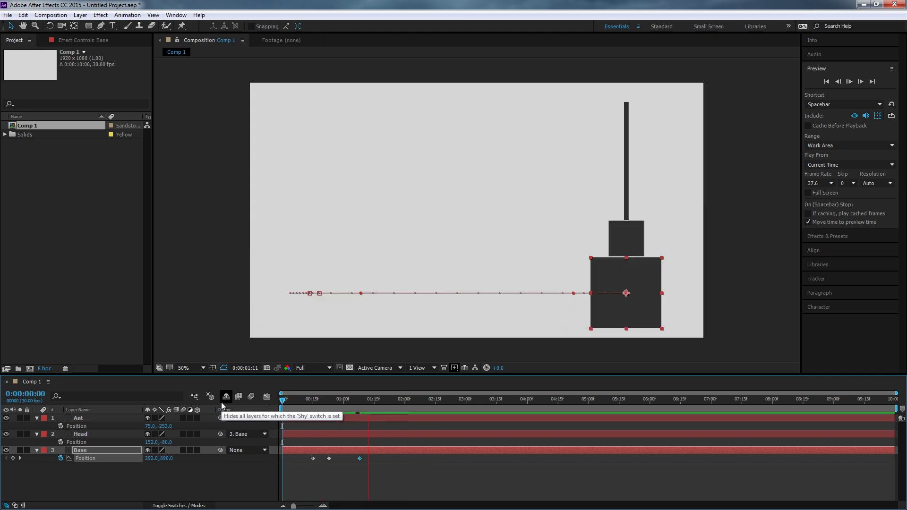
key(space)
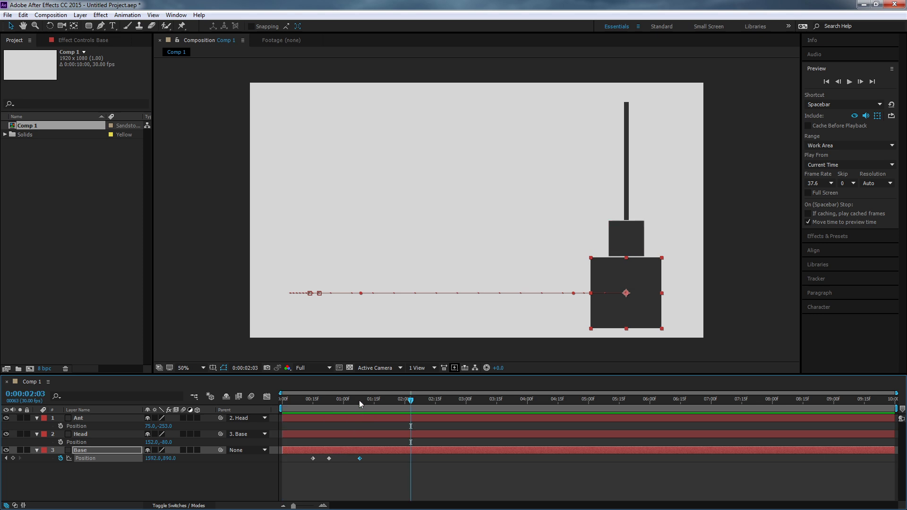
drag(359, 400, 272, 407)
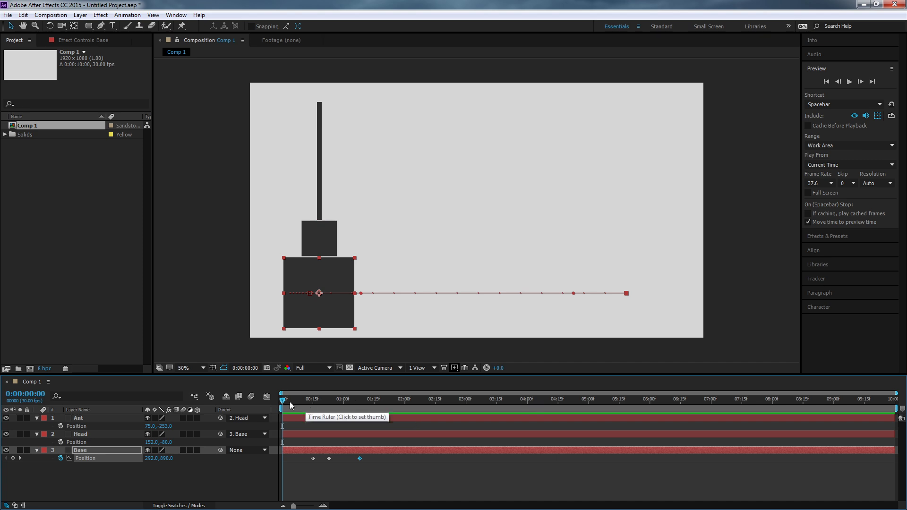
key(space)
drag(355, 401, 384, 401)
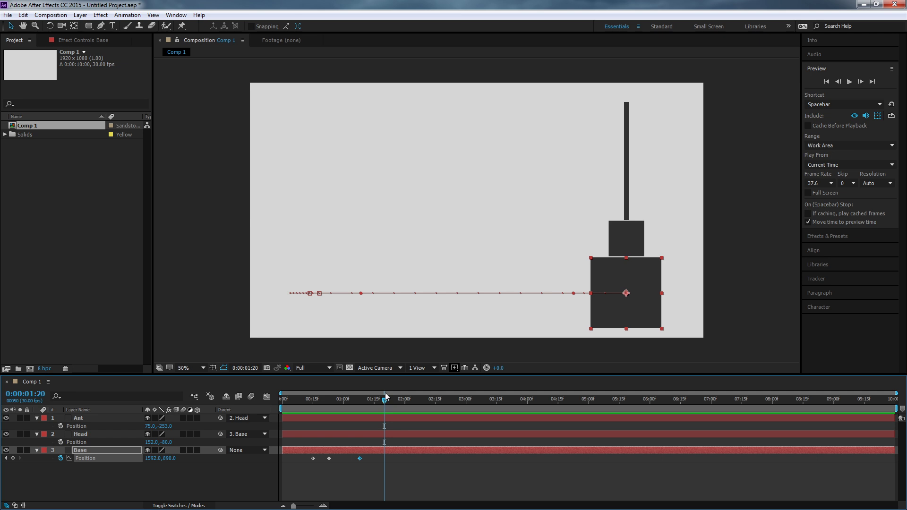
drag(304, 401, 362, 406)
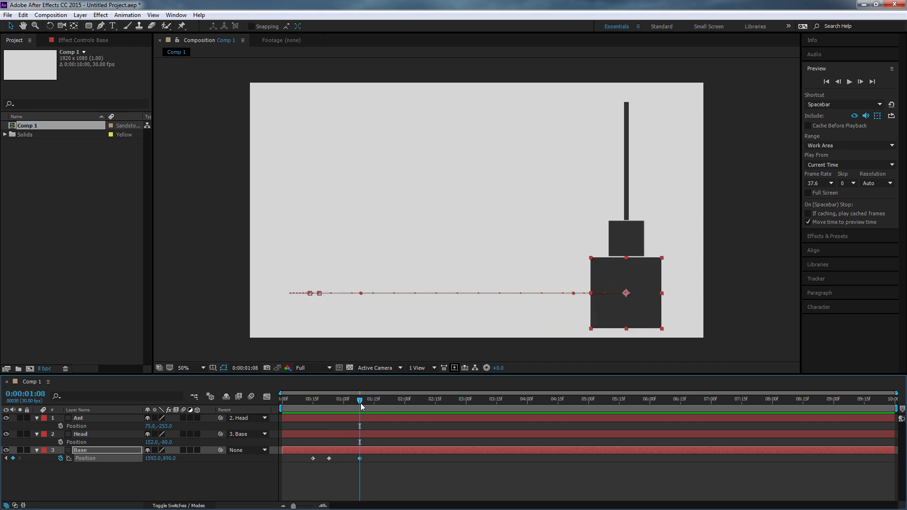
Reveal the Ant layer's Rotation and add a 0° keyframe at 0:00:00:15, aligned with Base's first Position keyframe
click(629, 194)
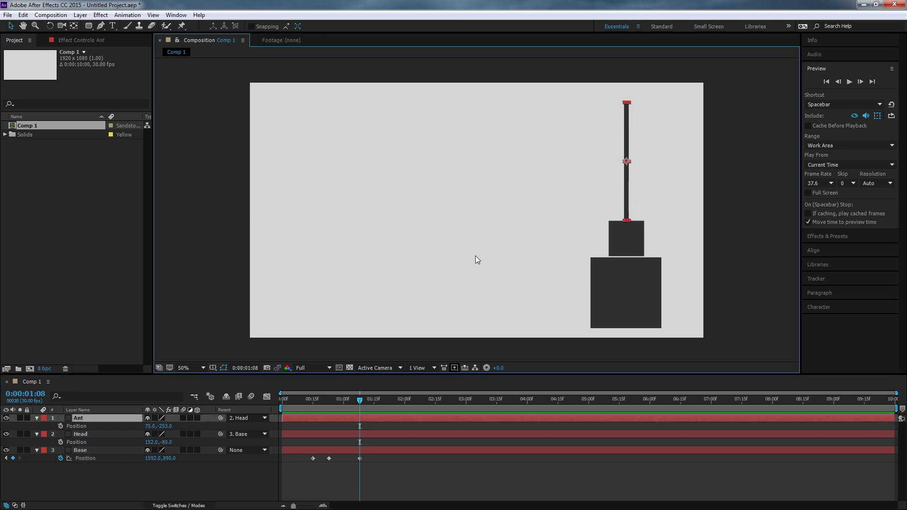
drag(305, 401, 329, 404)
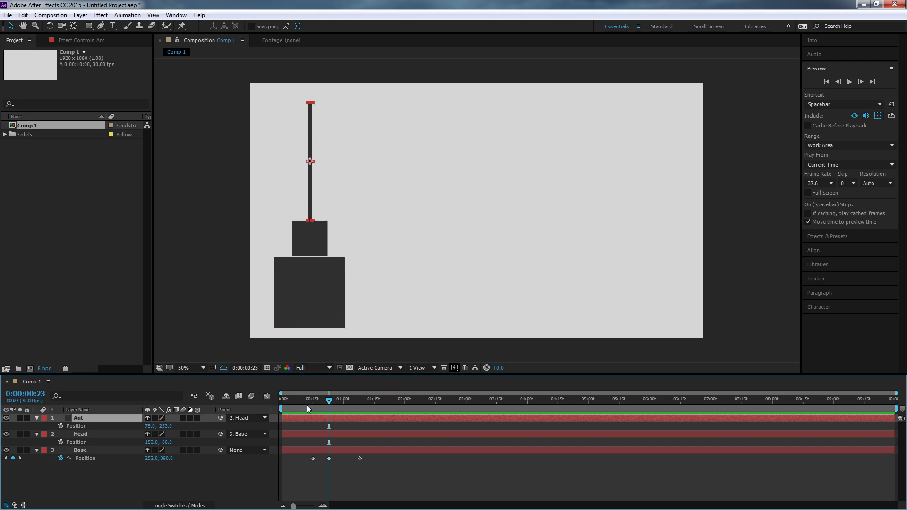
drag(307, 405, 329, 404)
key(r)
click(312, 402)
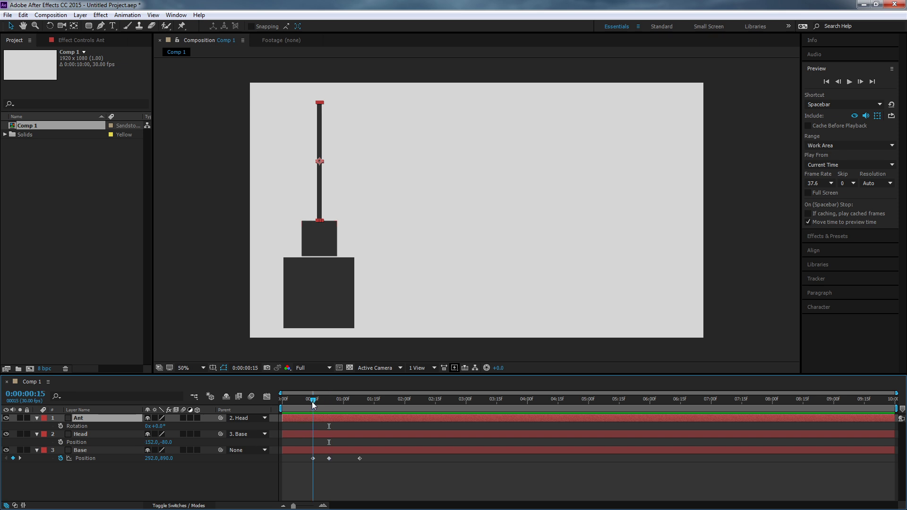
click(60, 427)
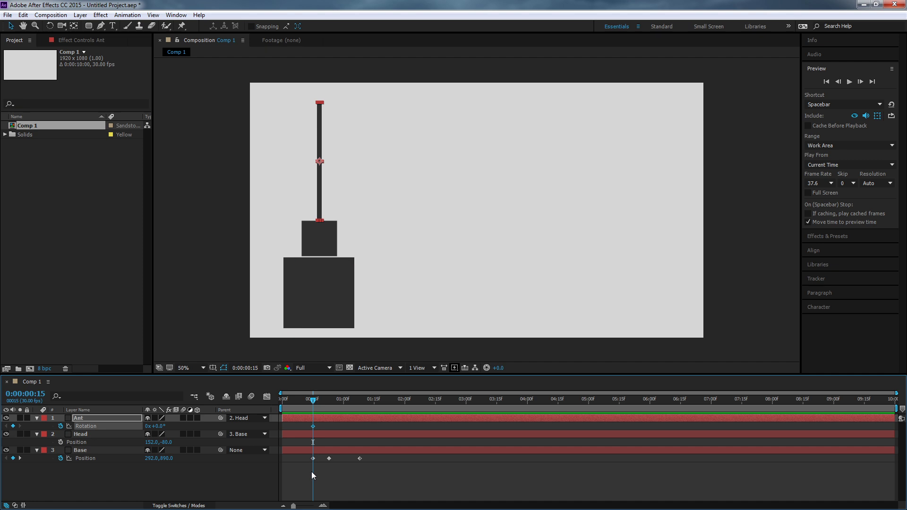
click(329, 403)
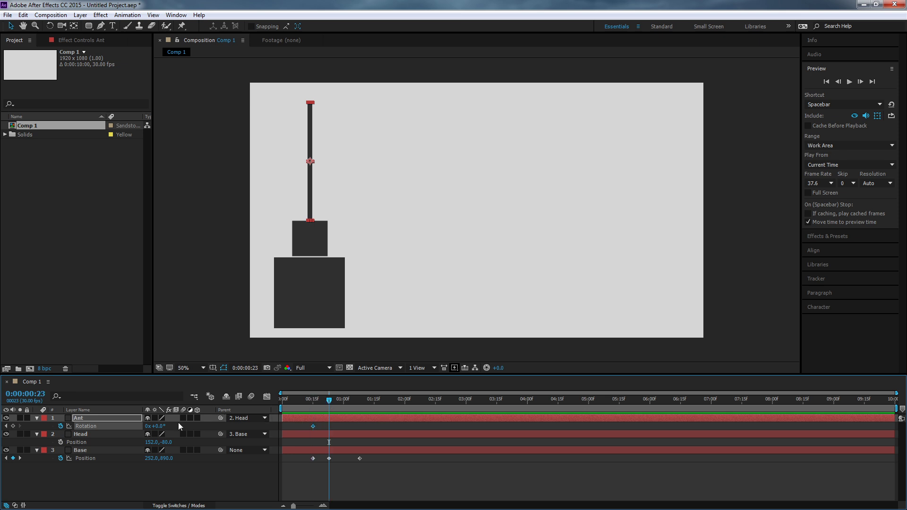
click(333, 456)
click(334, 427)
drag(335, 400, 333, 400)
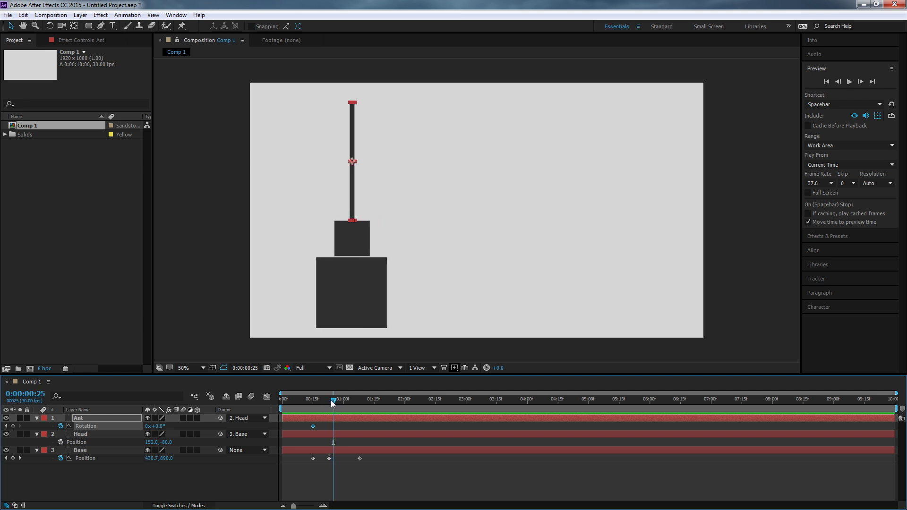
drag(158, 426, 163, 427)
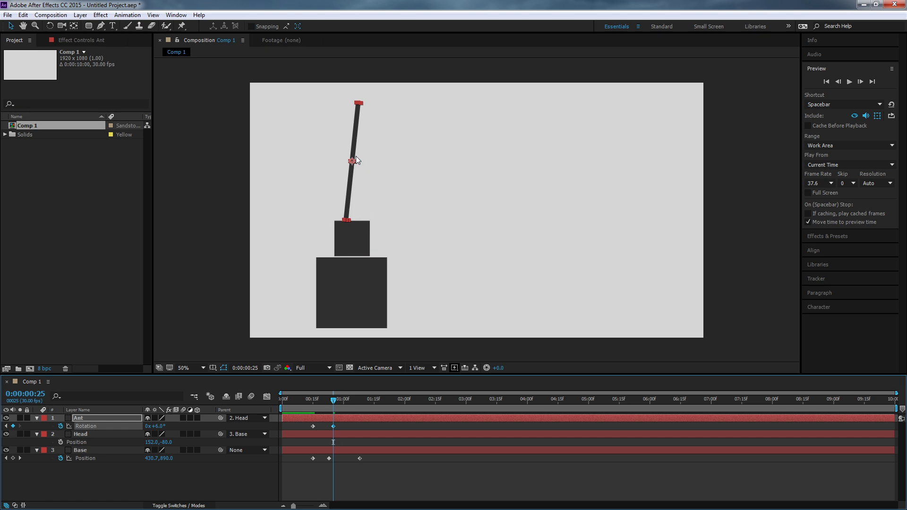
click(349, 471)
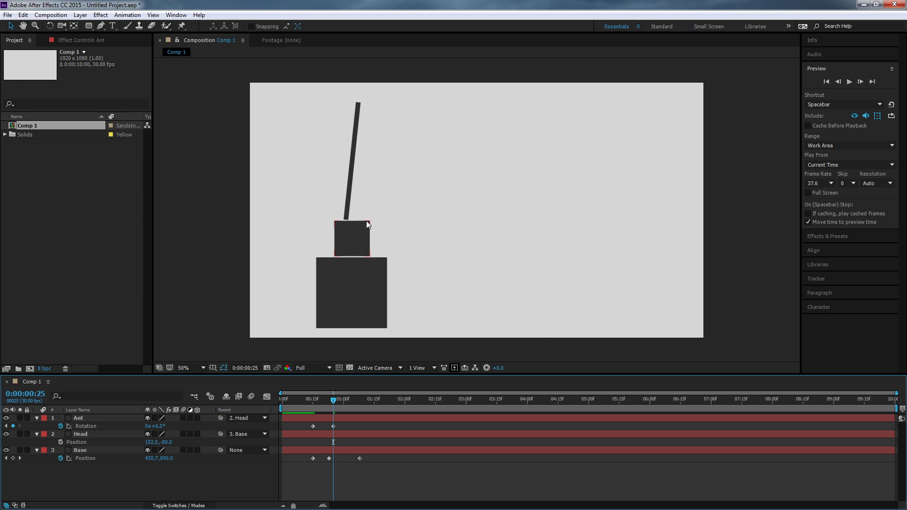
key(ctrl+z)
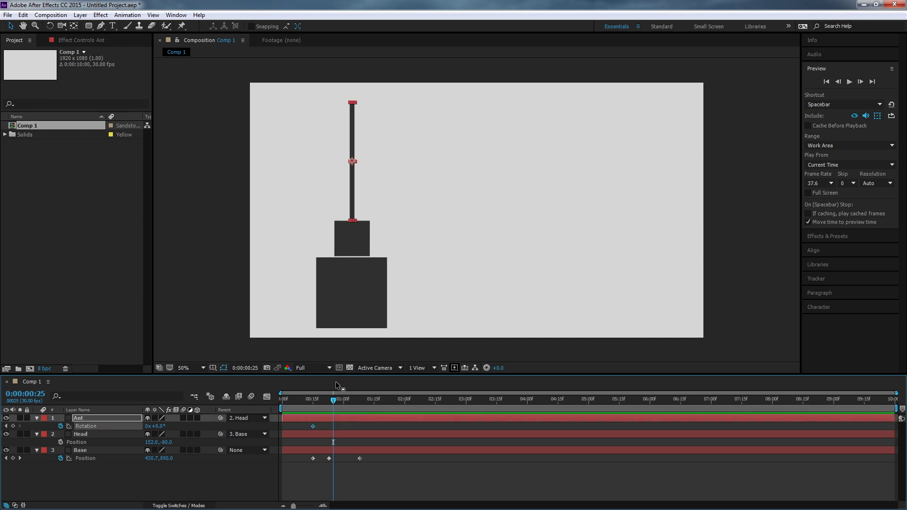
key(ctrl+z)
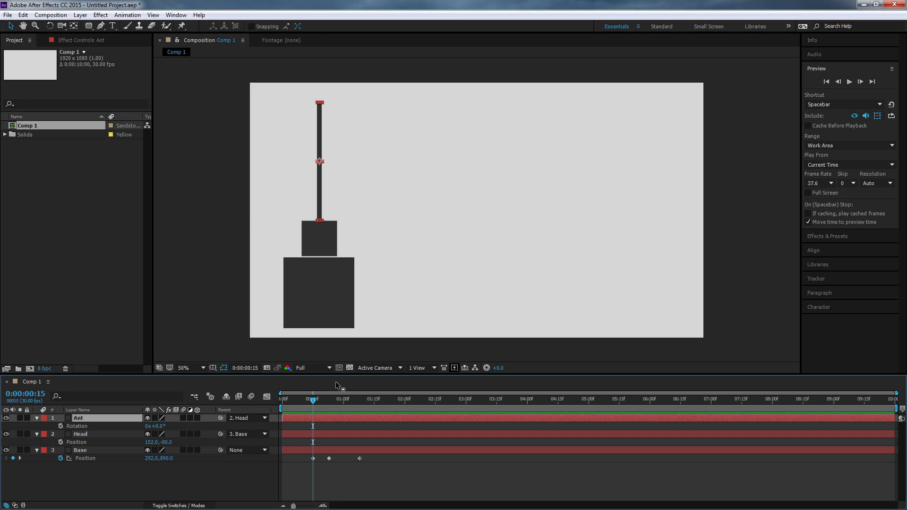
Move Ant's anchor point to the bottom end of the antenna with the Pan Behind tool, where it meets the head
click(75, 28)
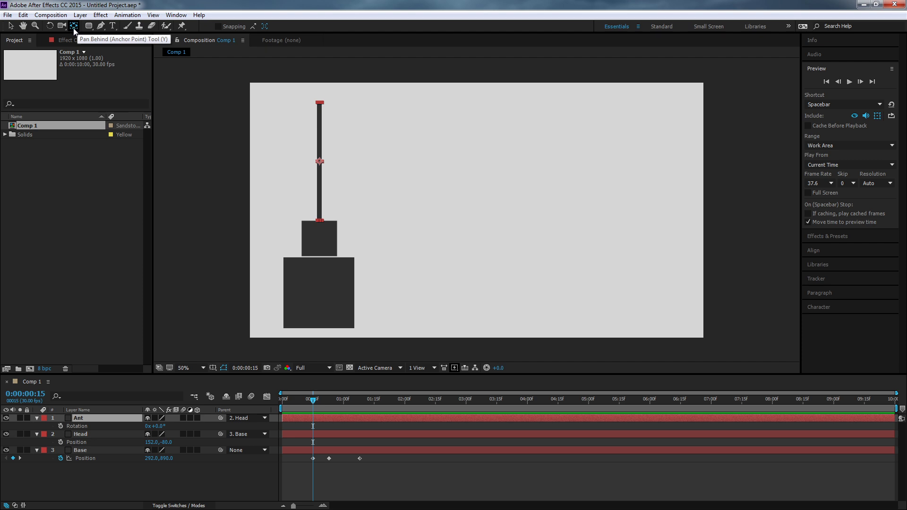
click(321, 167)
drag(321, 167, 292, 151)
drag(289, 190, 321, 222)
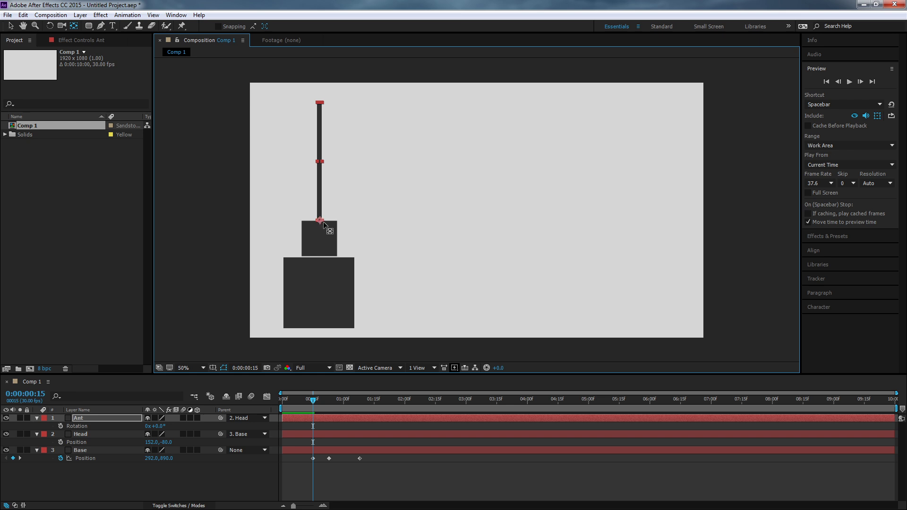
Keyframe Ant's Rotation at 0° at 0:00:00:15, and rotate the antenna to about 3.1° at 0:00:00:23
click(83, 420)
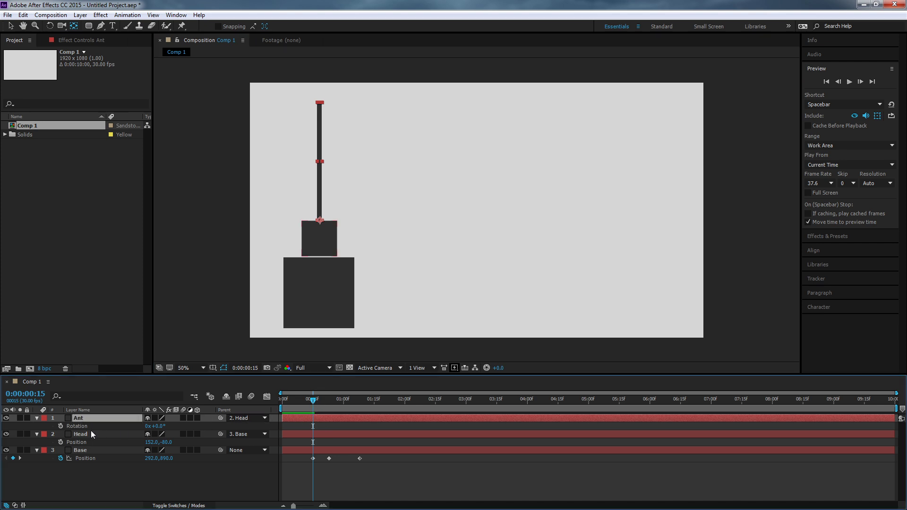
click(60, 427)
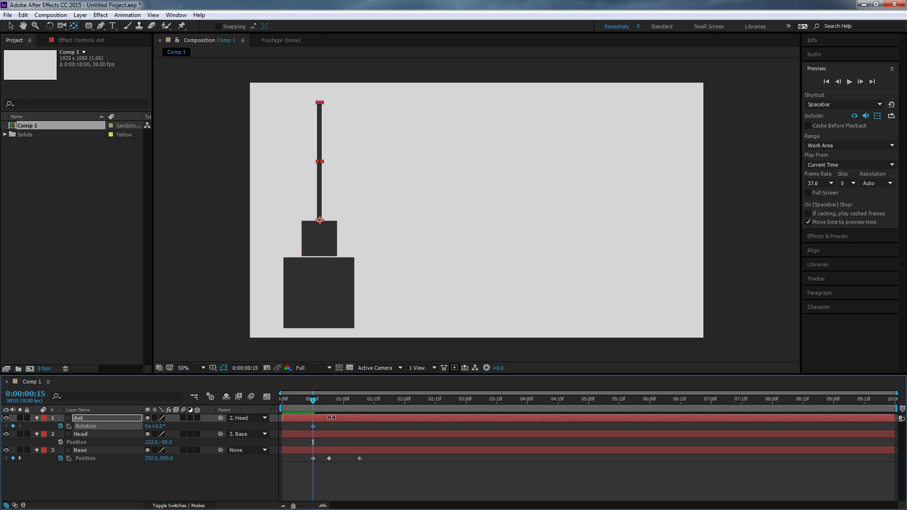
click(329, 401)
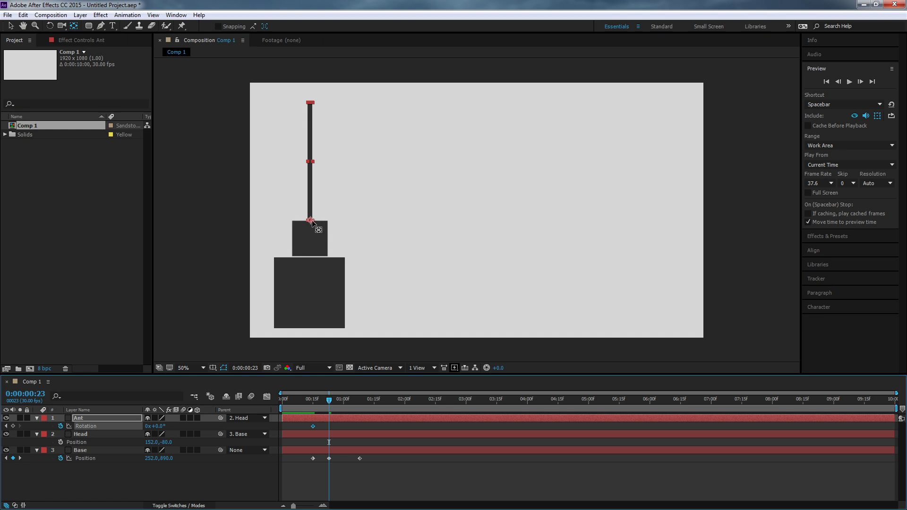
click(50, 26)
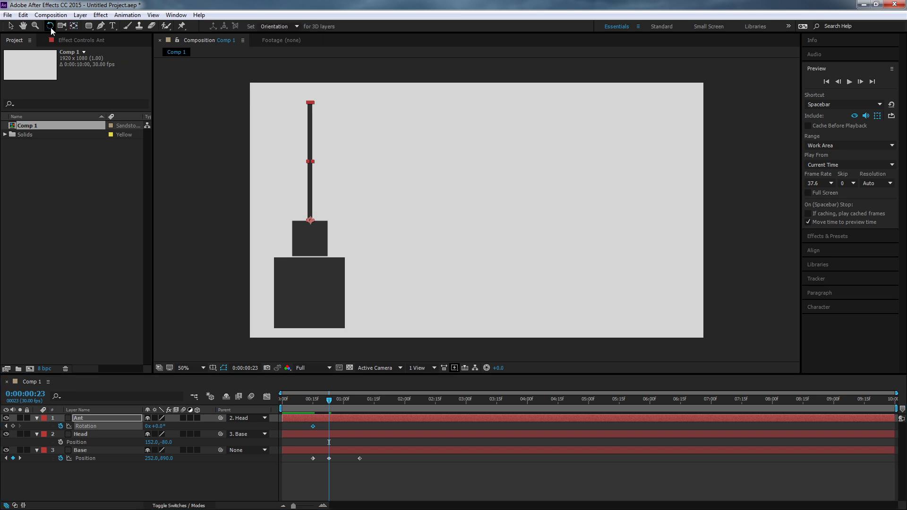
mouse_move(310, 117)
mouse_down()
mouse_move(347, 128)
mouse_move(416, 209)
mouse_move(308, 125)
mouse_move(186, 166)
mouse_move(335, 142)
mouse_move(446, 182)
mouse_move(143, 136)
mouse_move(450, 160)
mouse_move(411, 142)
mouse_move(251, 118)
mouse_move(336, 129)
mouse_move(317, 126)
mouse_up()
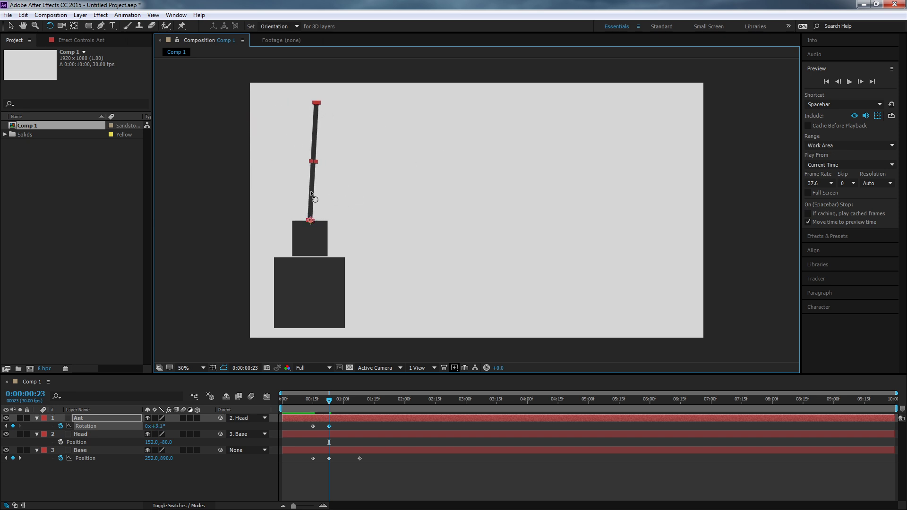
Scrub the antenna's first tilt and shift its second Rotation keyframe slightly earlier, just ahead of Base's second Position keyframe
click(313, 400)
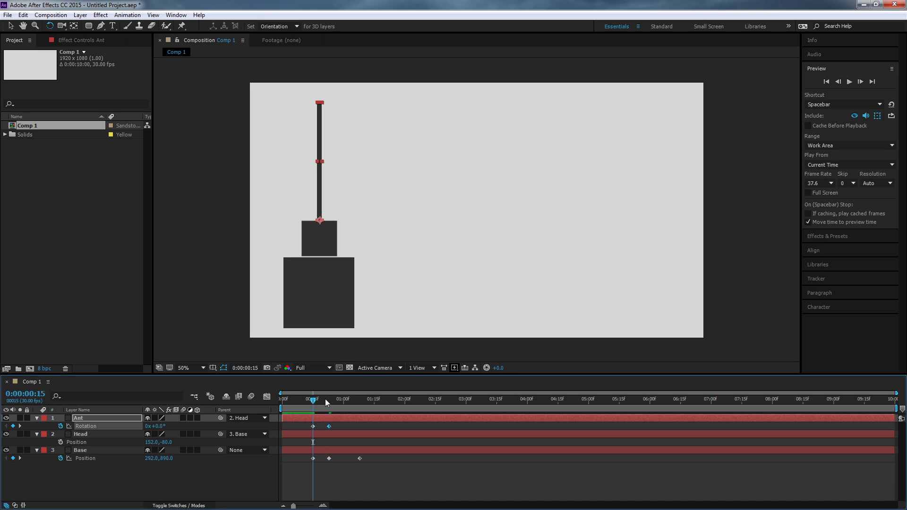
mouse_move(313, 400)
mouse_down()
mouse_move(339, 400)
mouse_move(298, 400)
mouse_move(328, 402)
mouse_up()
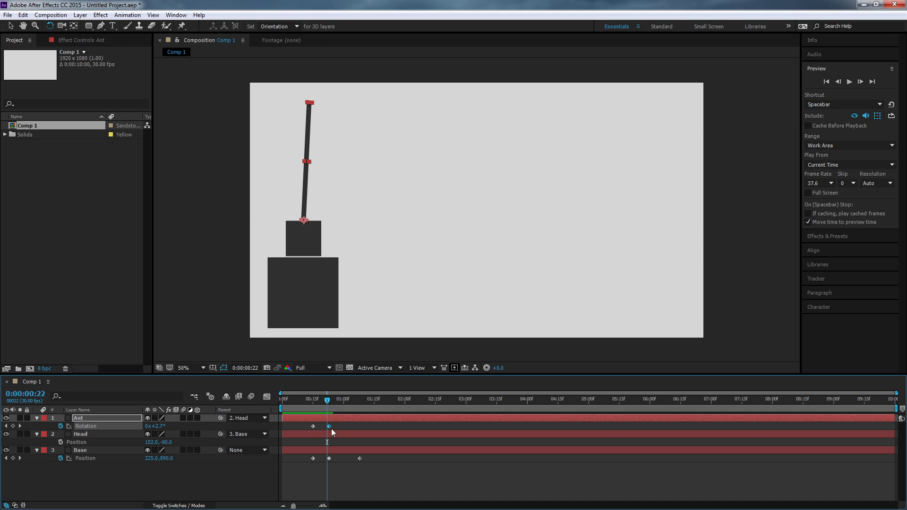
drag(330, 427, 346, 404)
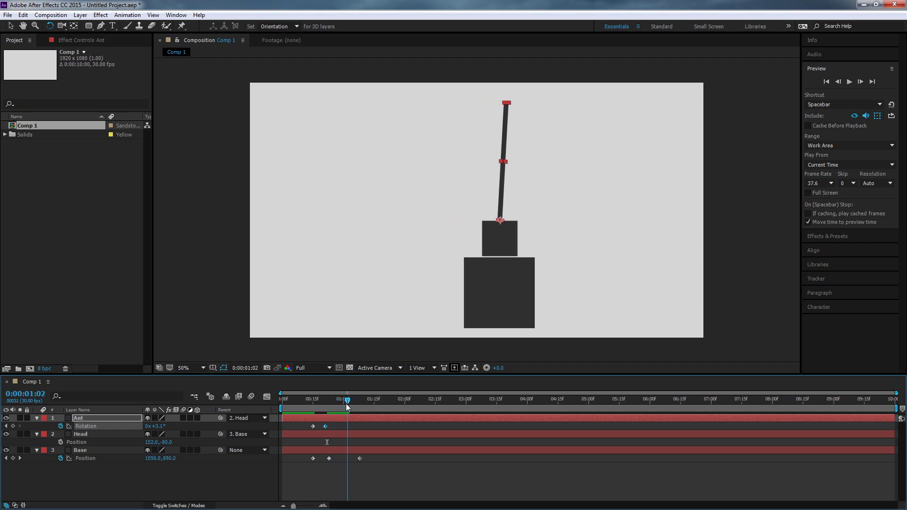
Rotate the antenna backward during the slide, keyframing about -27.5° at 0:00:01:02 and about -41.2° at 0:00:01:08
click(359, 458)
click(510, 151)
drag(508, 141, 462, 142)
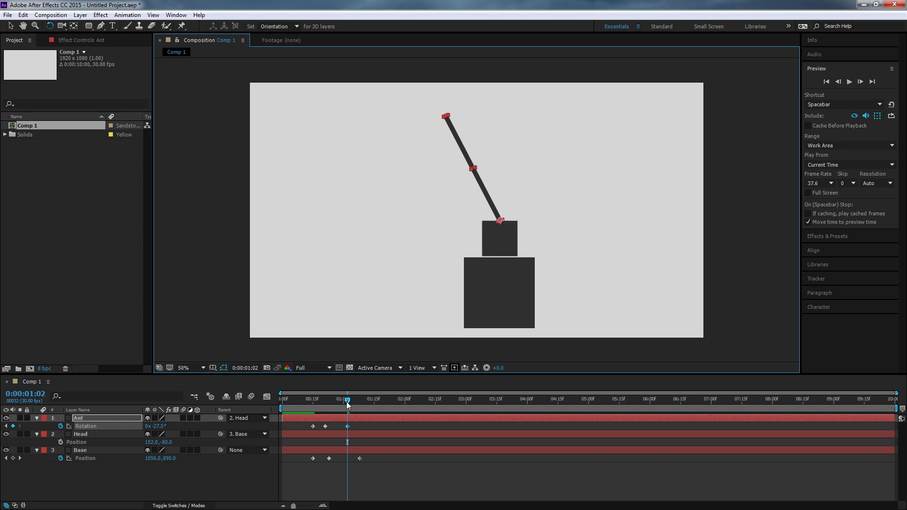
mouse_move(347, 402)
mouse_down()
mouse_move(290, 404)
mouse_move(367, 413)
mouse_move(350, 415)
mouse_move(359, 415)
mouse_up()
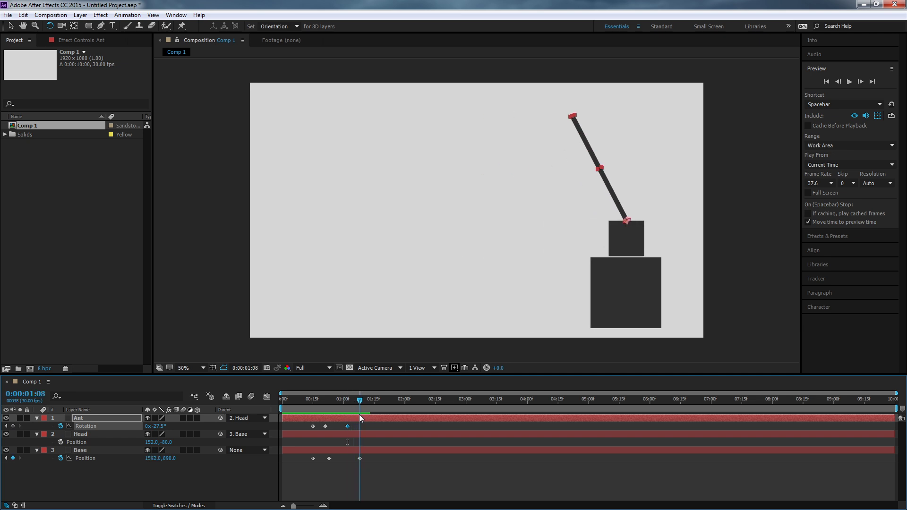
drag(584, 145, 573, 163)
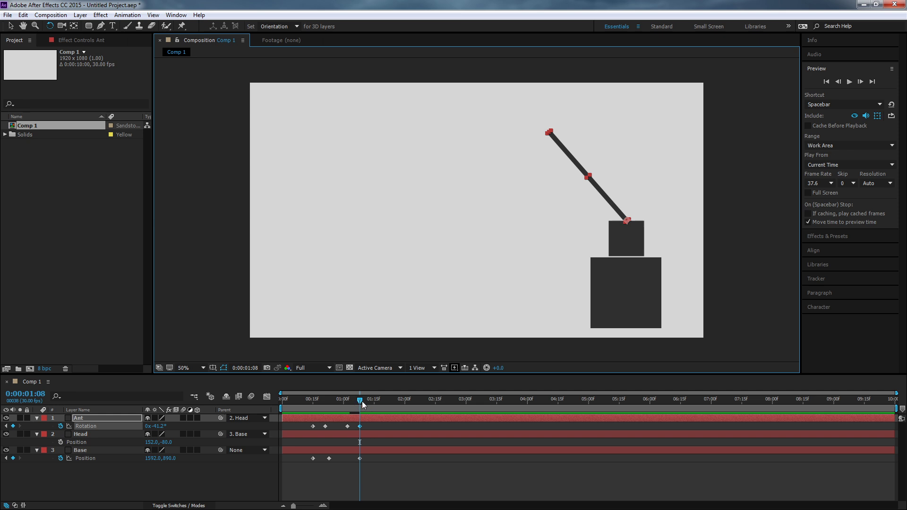
Swing the antenna forward to about 63.1° at 0:00:01:15 and back to about -45.3° at 0:00:01:23
mouse_move(362, 401)
mouse_down()
mouse_move(321, 404)
mouse_move(391, 411)
mouse_move(336, 410)
mouse_move(362, 410)
mouse_up()
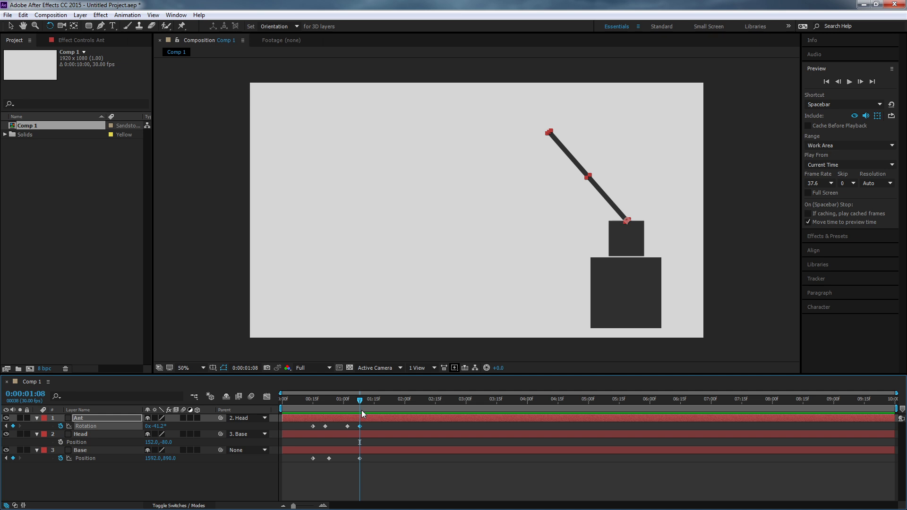
drag(361, 410, 377, 409)
drag(570, 153, 684, 158)
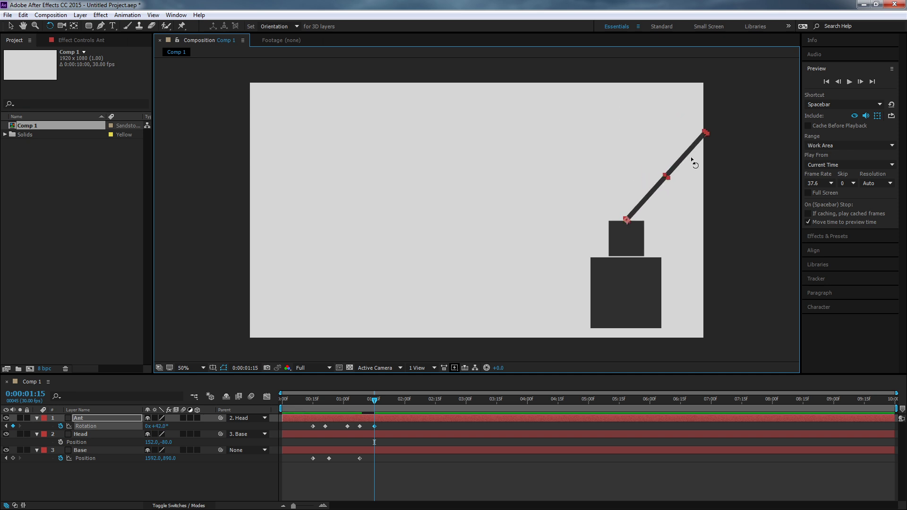
drag(692, 156, 713, 175)
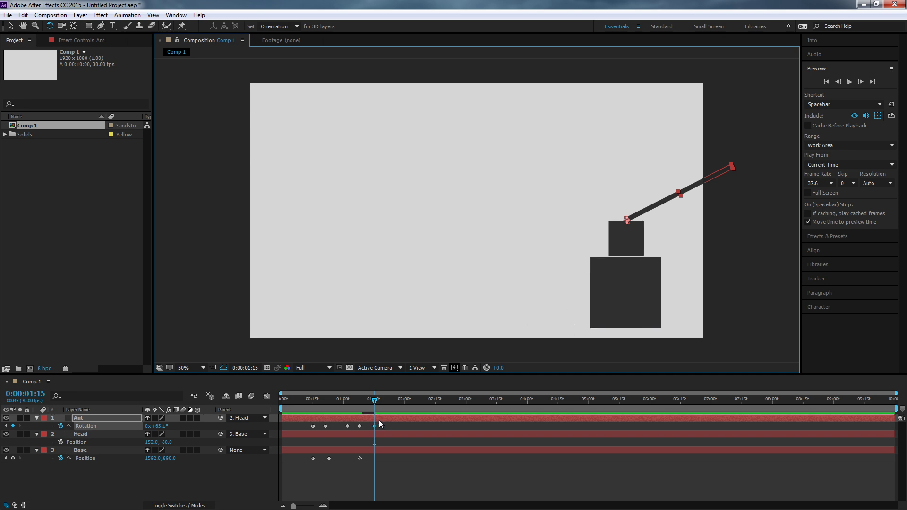
mouse_move(377, 405)
mouse_down()
mouse_move(342, 407)
mouse_move(405, 415)
mouse_move(391, 413)
mouse_up()
drag(683, 196, 576, 173)
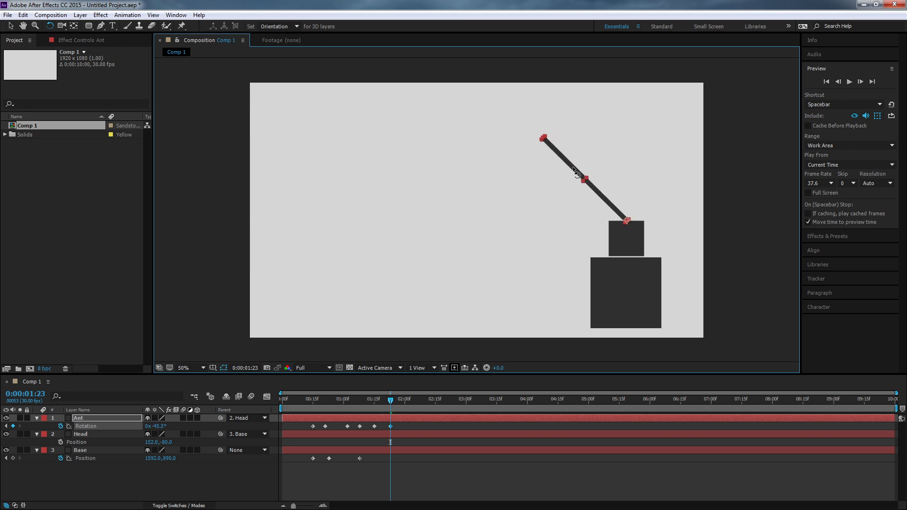
Add smaller antenna swings, rotating it to about 26.5° at 0:00:02:02 and about -17.5° at 0:00:02:08
click(409, 403)
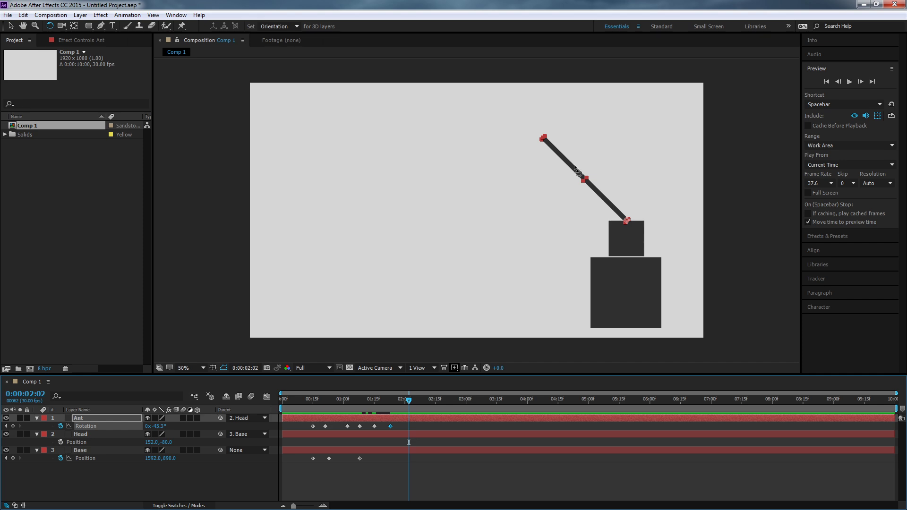
drag(577, 171, 652, 173)
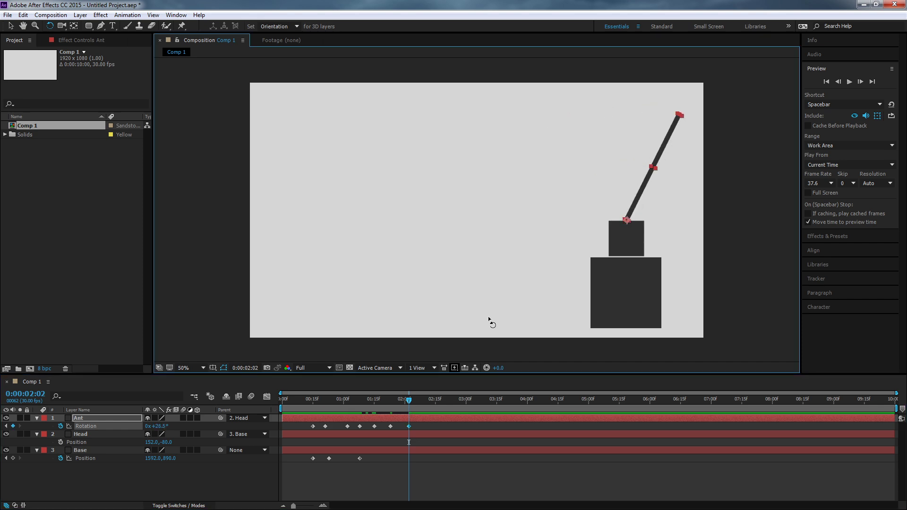
click(420, 400)
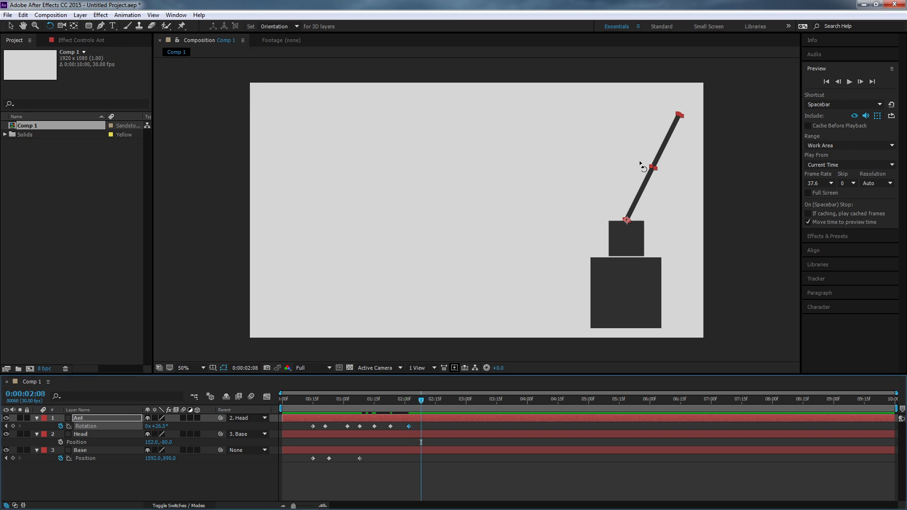
drag(675, 129, 597, 129)
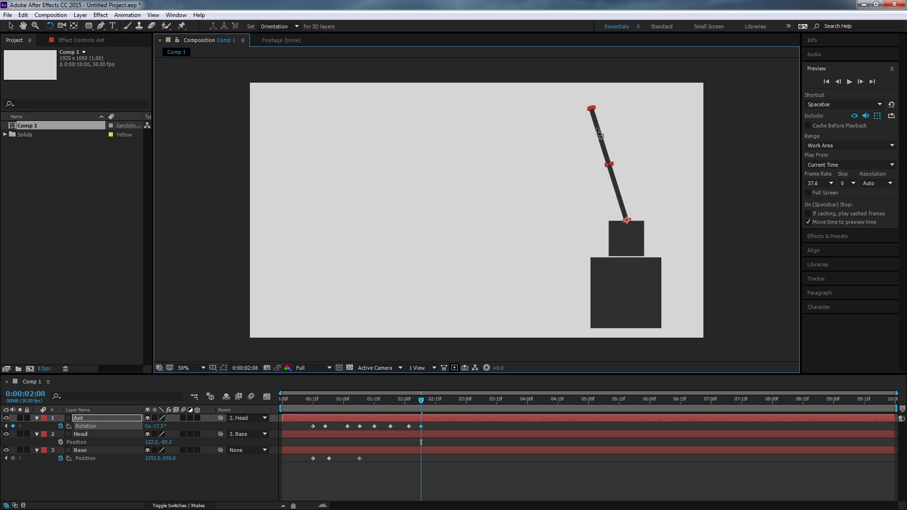
Add closely spaced, shrinking Rotation keyframes to settle the antenna, including about -3°, 1° at 0:00:02:19 and -1.3° at 0:00:02:21
click(430, 406)
drag(608, 146, 624, 136)
click(438, 404)
click(444, 403)
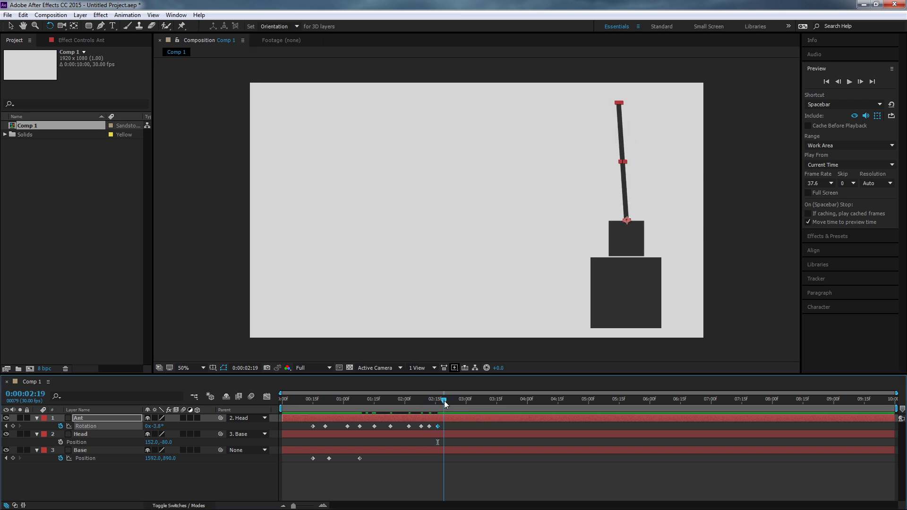
drag(625, 119, 633, 119)
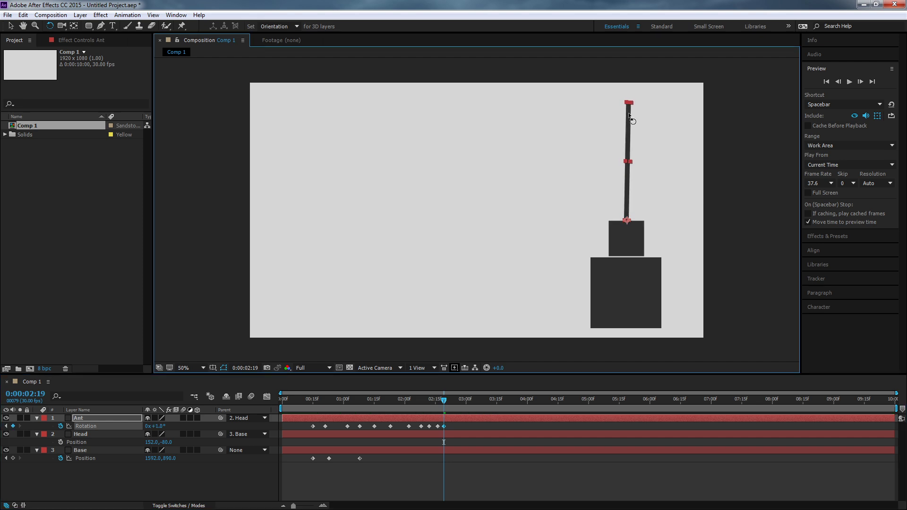
click(449, 401)
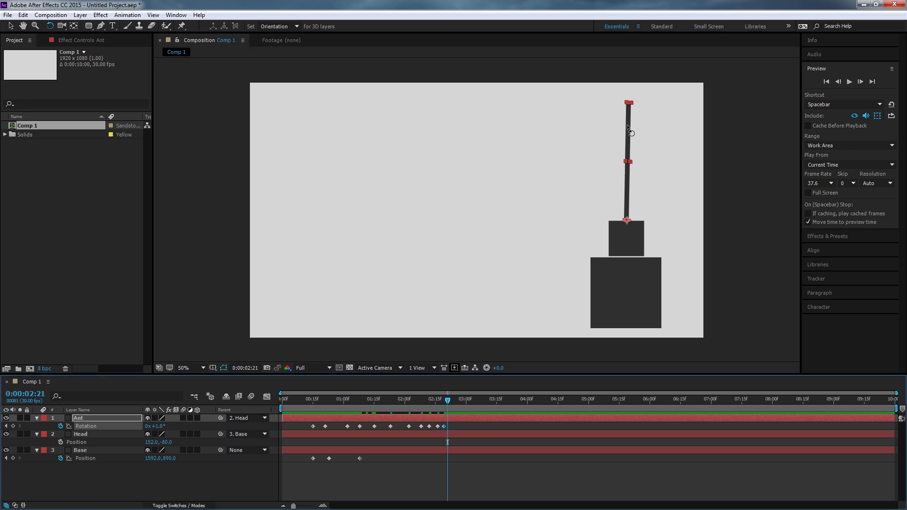
drag(629, 132, 627, 133)
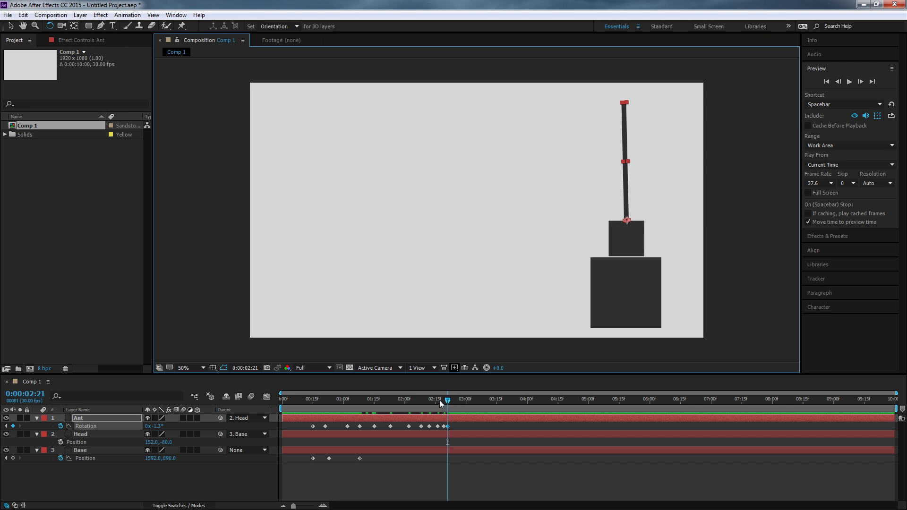
Play the animation from the start to review the antenna's swing against the figure's slide
drag(440, 401, 285, 406)
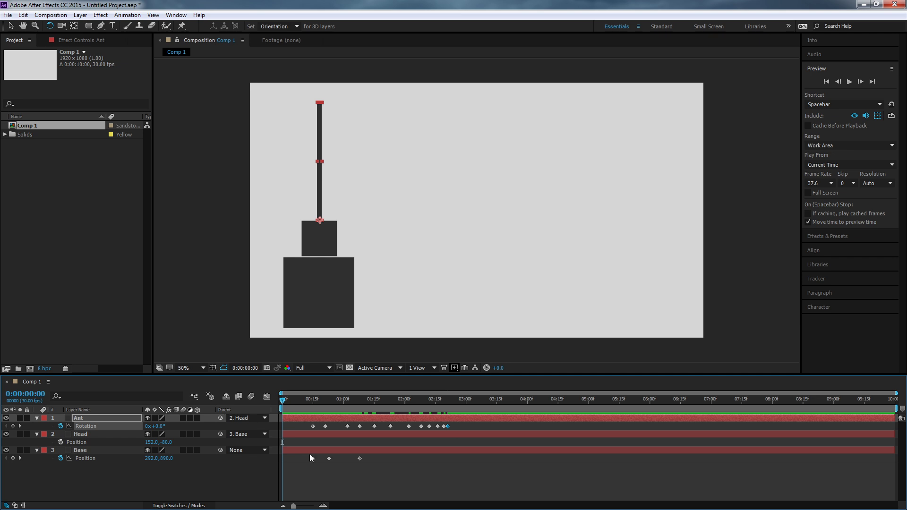
click(278, 478)
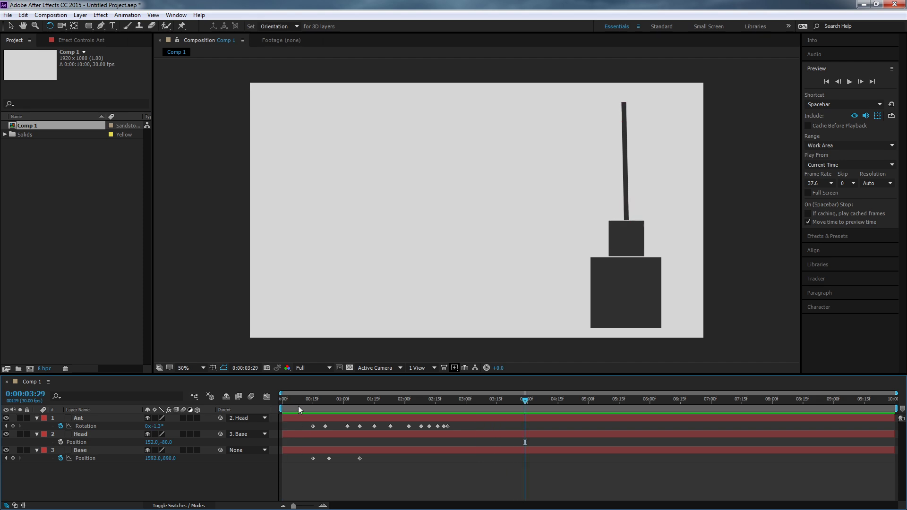
key(space)
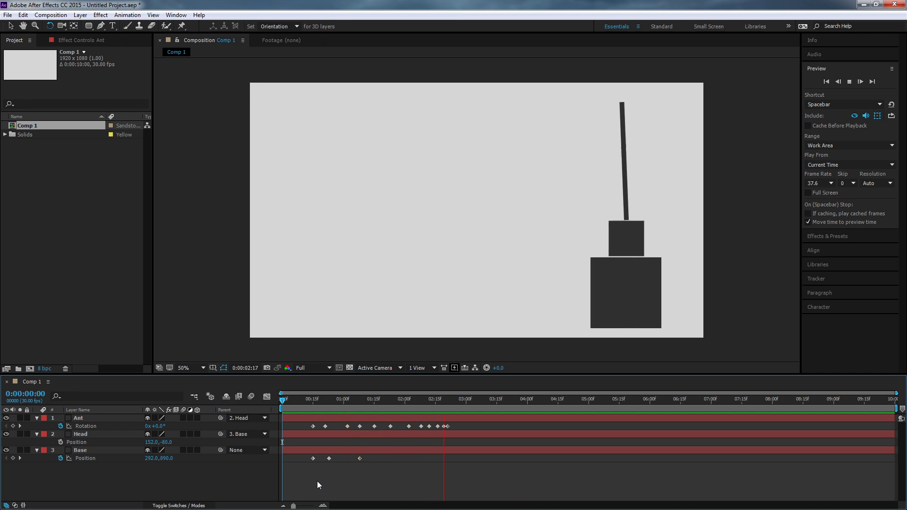
key(space)
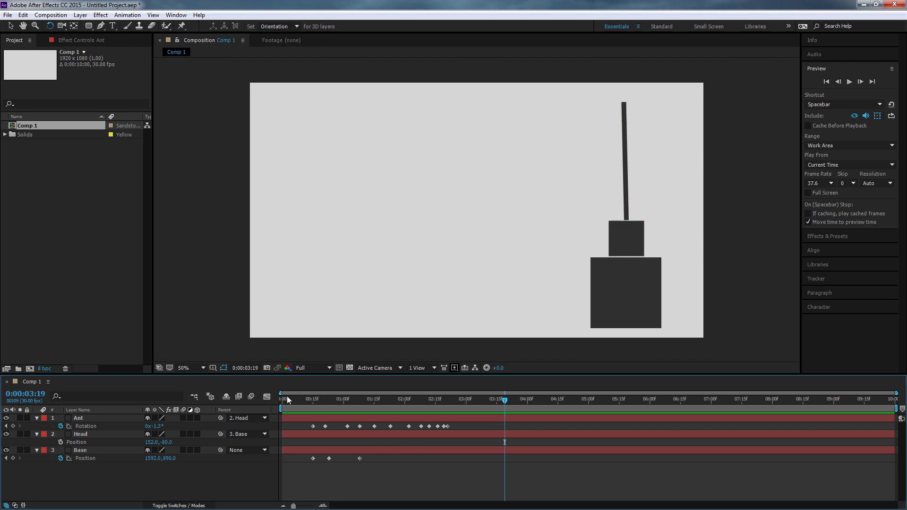
Move Base's anchor point from its center to the middle of its bottom edge at the 0:00:00:15 Position keyframe
drag(282, 398, 391, 405)
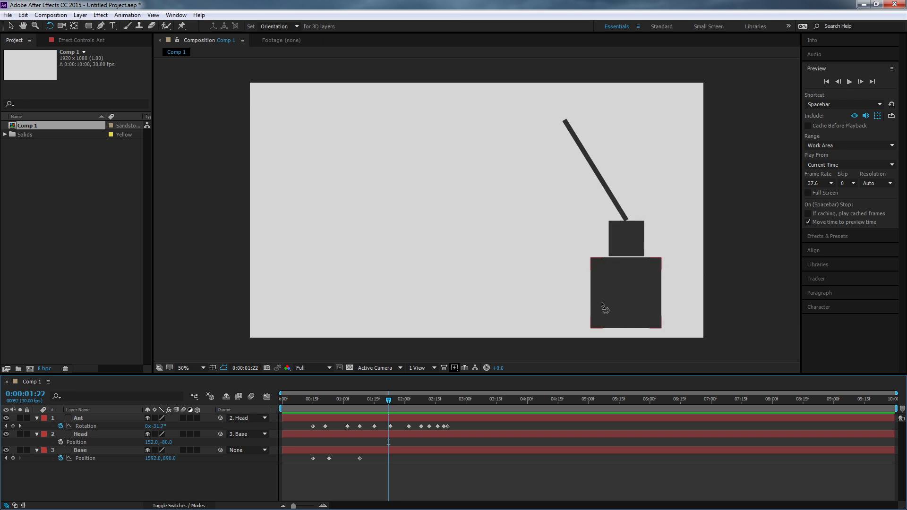
drag(335, 396, 300, 397)
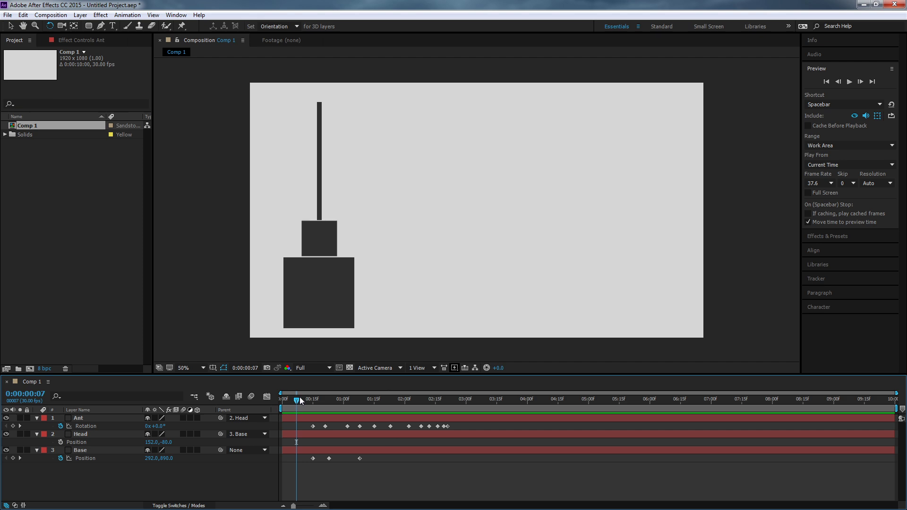
click(90, 447)
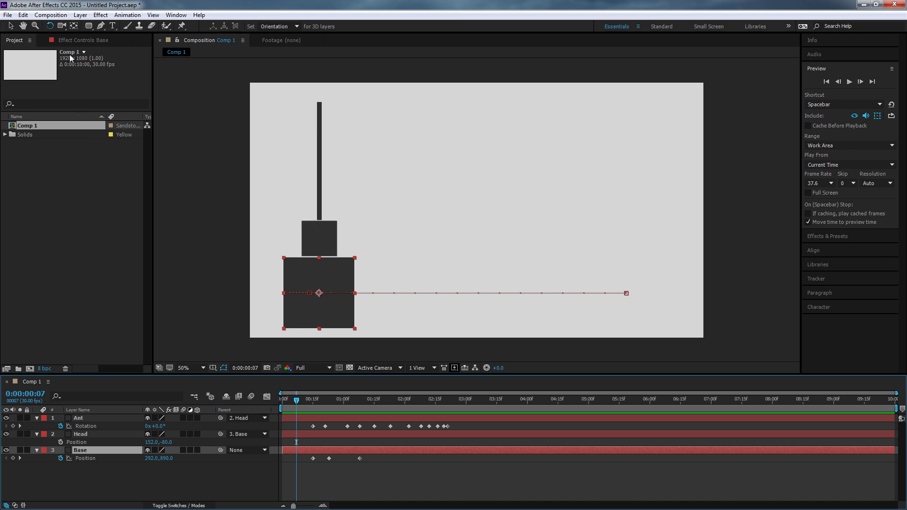
click(74, 26)
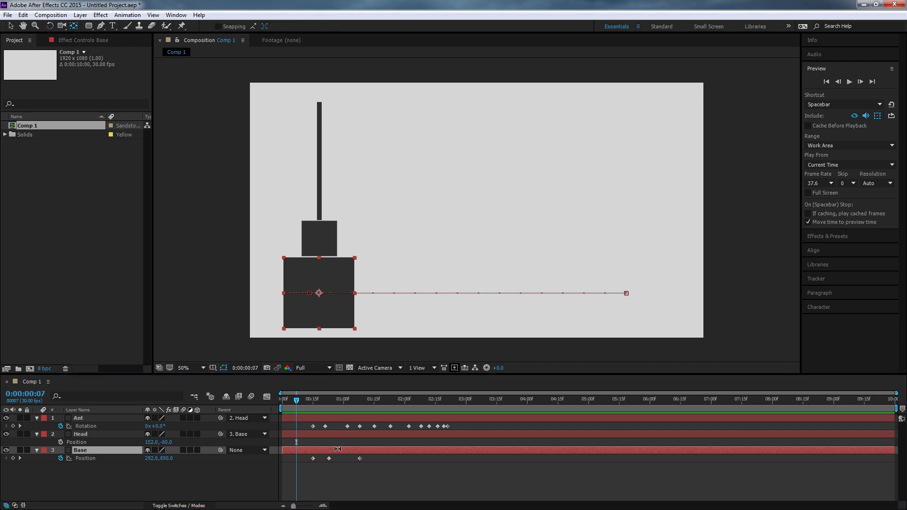
click(20, 458)
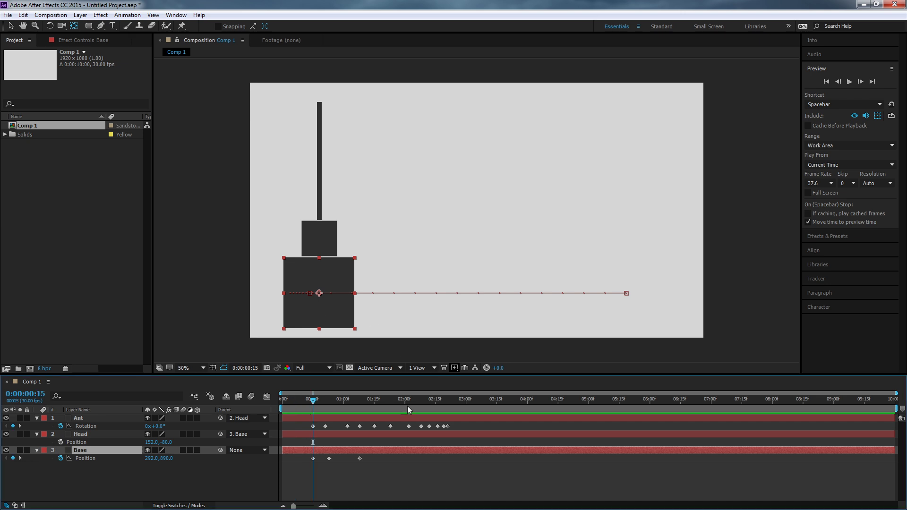
click(319, 293)
drag(319, 293, 319, 330)
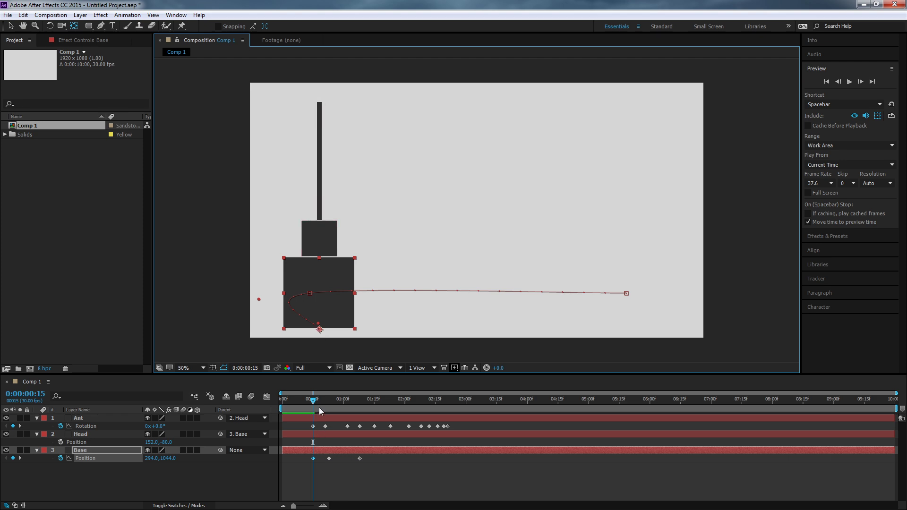
Play the animation and inspect how Base's motion path behaves with the relocated anchor point
drag(313, 400, 282, 401)
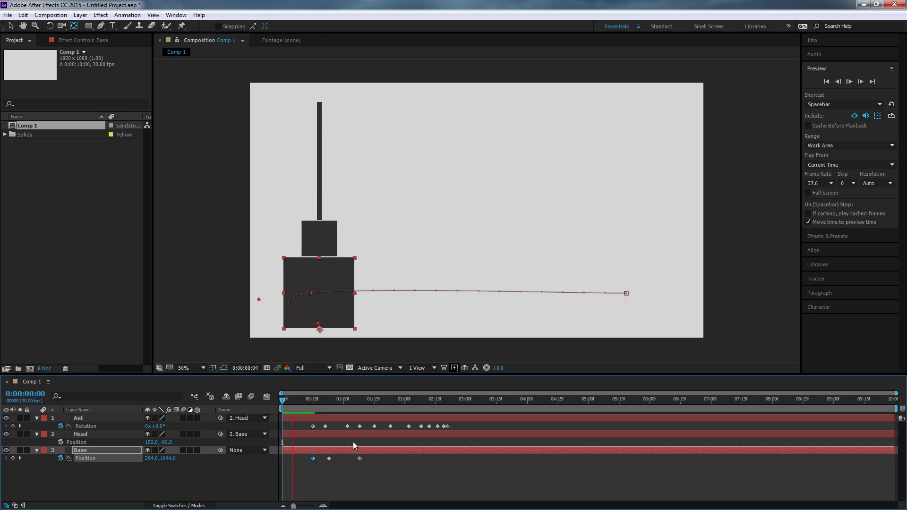
key(space)
key(space)
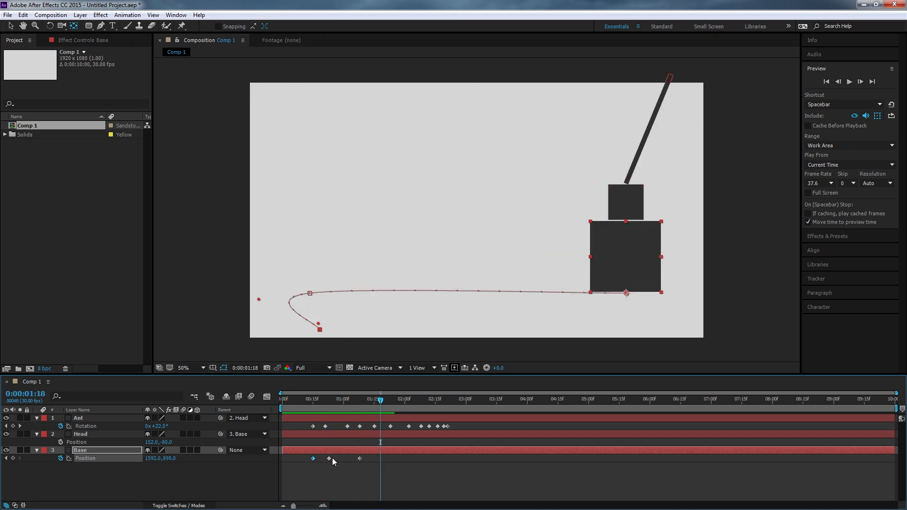
click(330, 401)
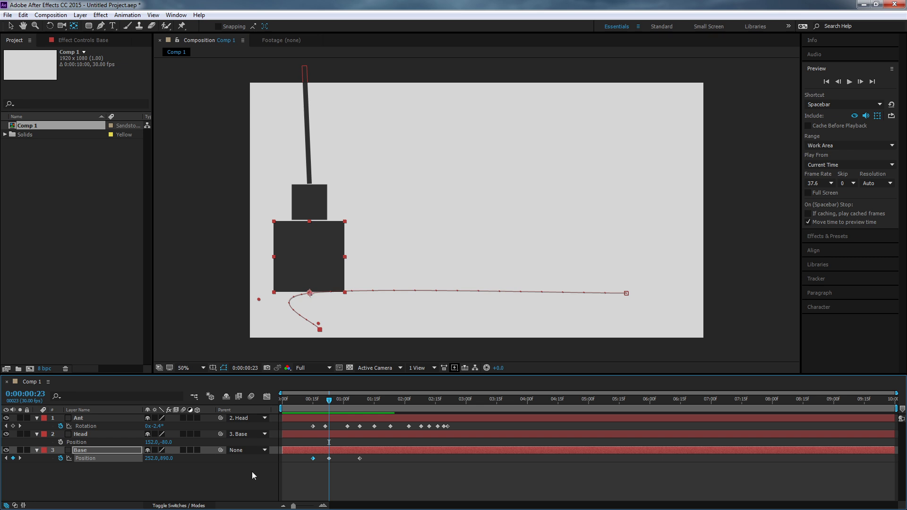
click(90, 449)
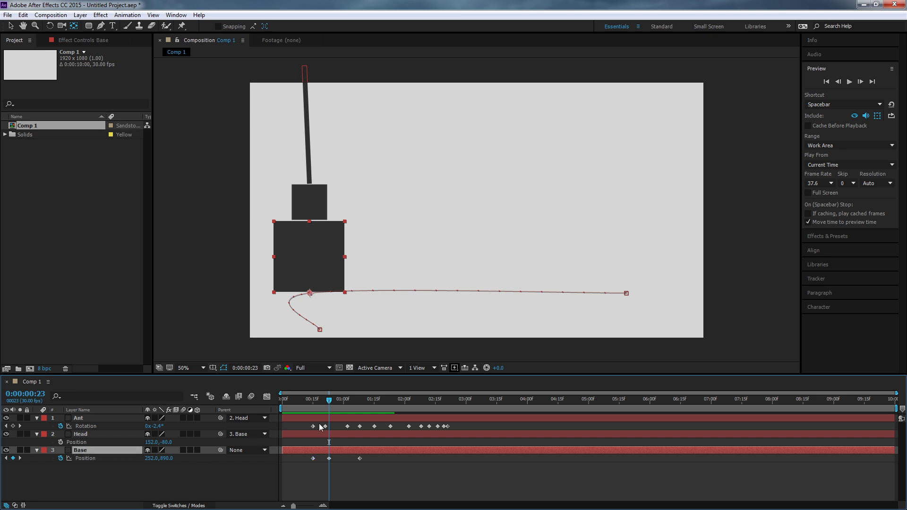
key(space)
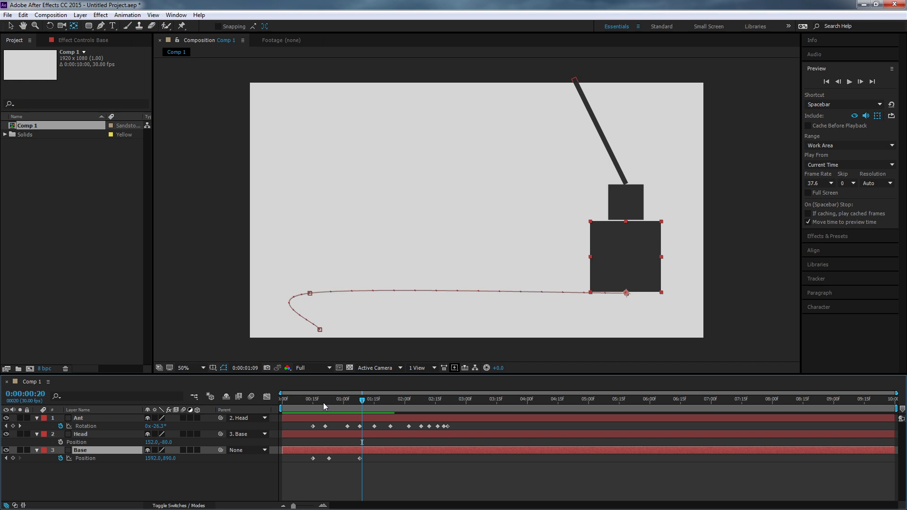
Move the figure down at Base's 0:00:00:23 Position keyframe to a Y of about 1040, using the Selection tool
drag(323, 403, 312, 402)
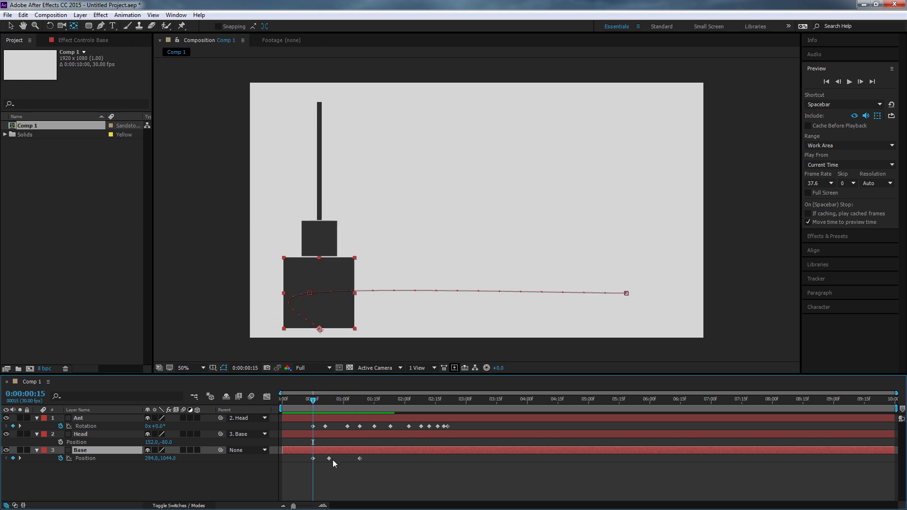
drag(391, 481, 307, 460)
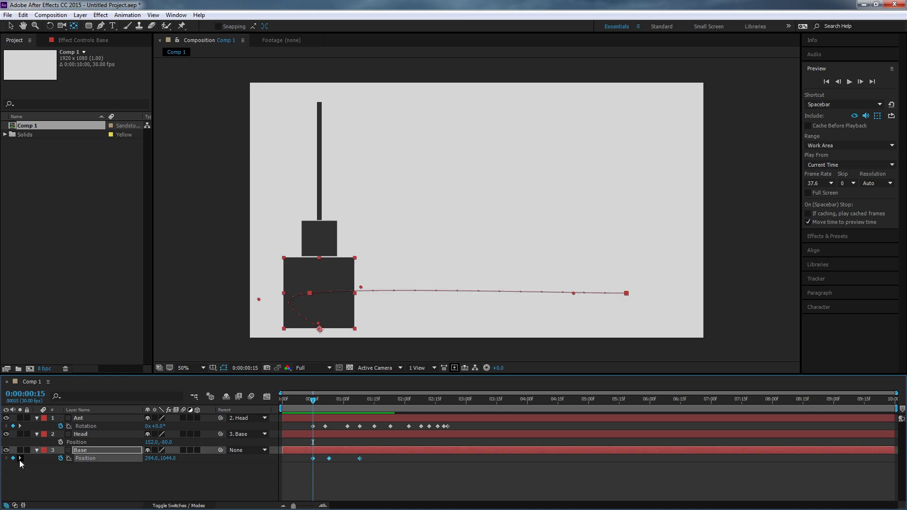
click(20, 459)
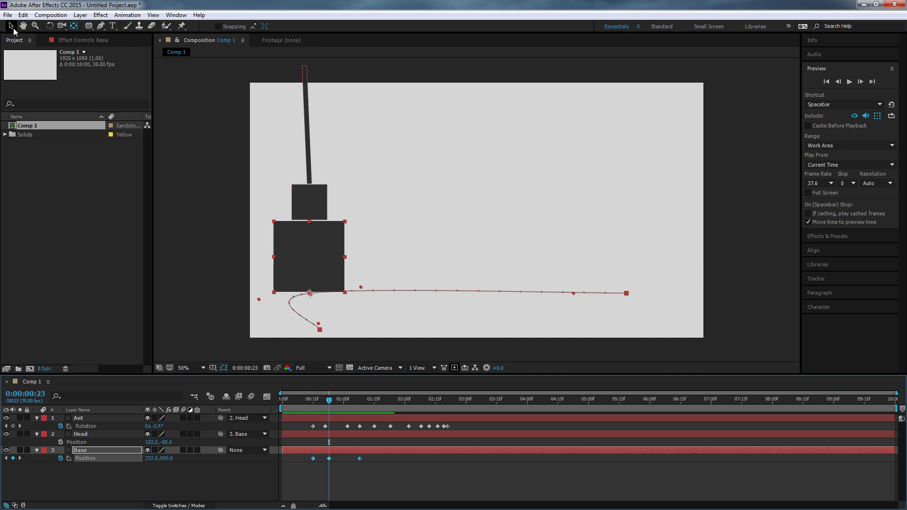
click(13, 27)
drag(337, 245, 337, 302)
key(ctrl+z)
click(347, 471)
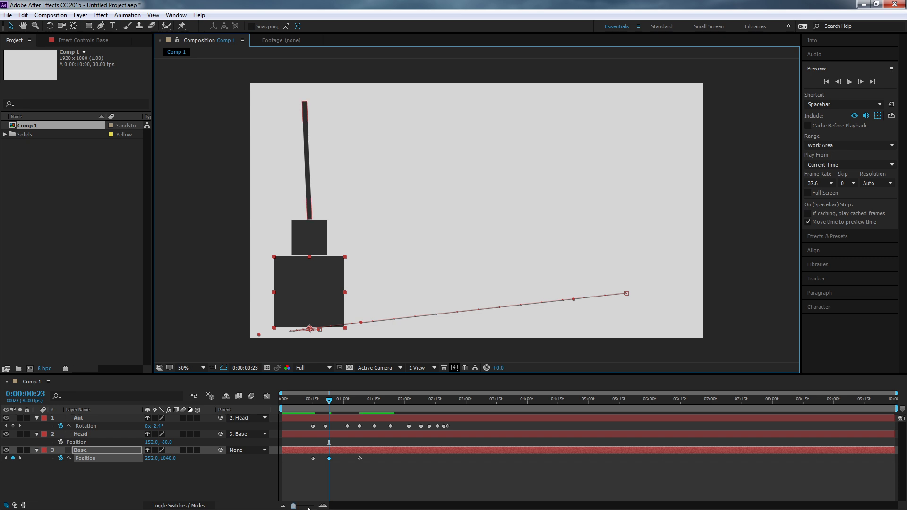
Match Base's height at the 0:00:00:23 keyframe to the first keyframe by setting its Position Y to 1044
click(6, 458)
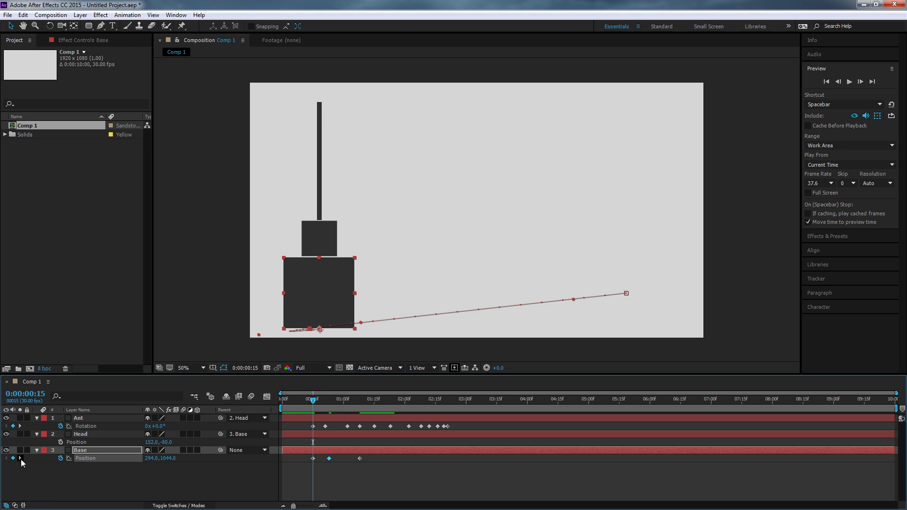
click(21, 458)
click(168, 459)
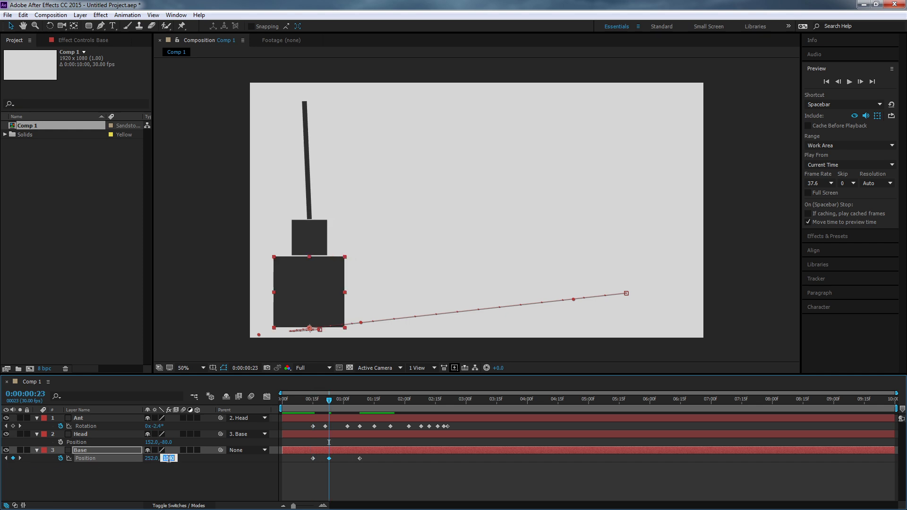
text(1044)
key(Return)
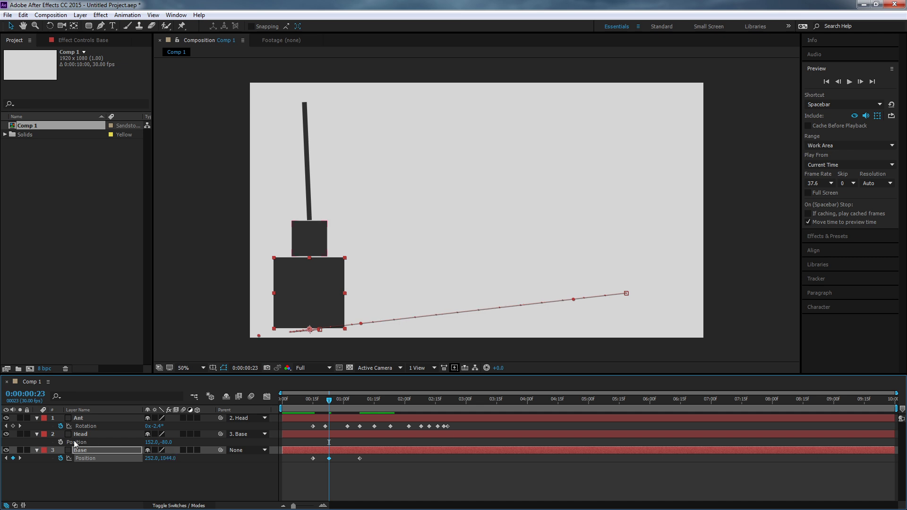
Set Base's Position Y to 1044 at the 0:00:01:08 keyframe and check the slide
click(20, 458)
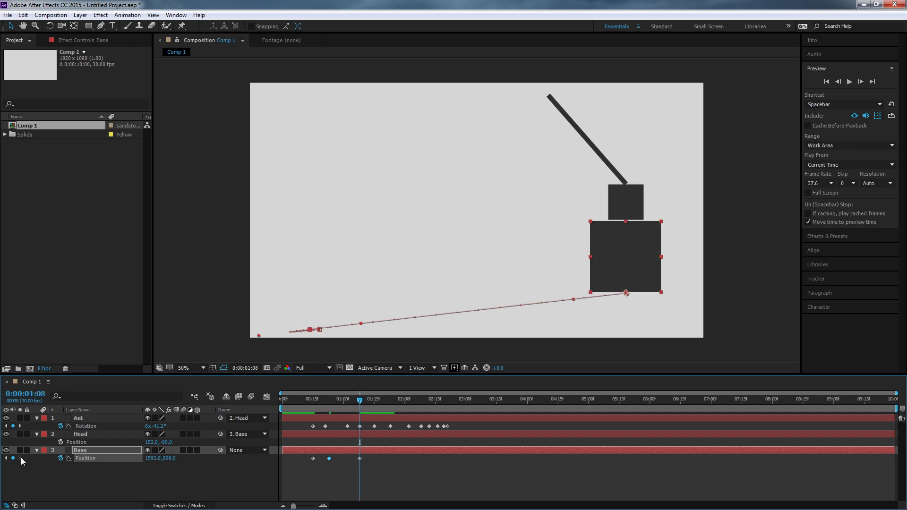
click(172, 458)
text(1044)
key(Return)
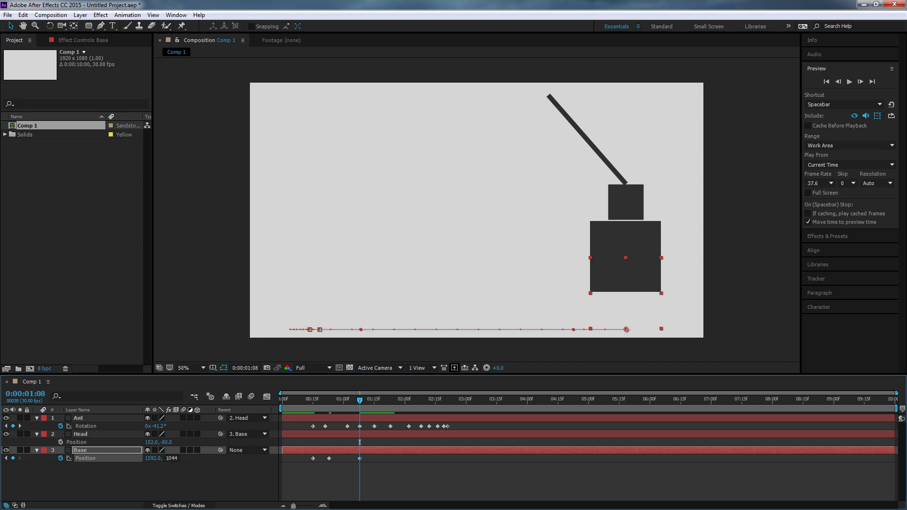
drag(355, 404, 391, 415)
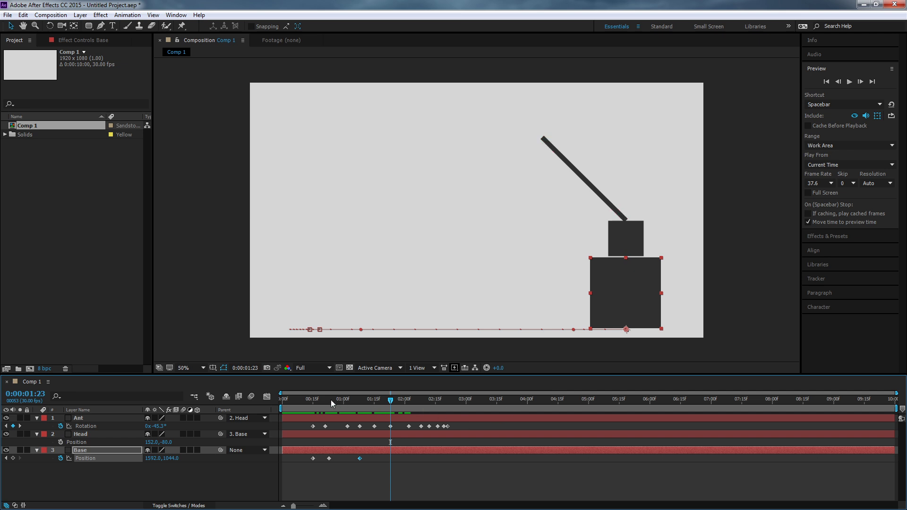
drag(312, 401, 330, 401)
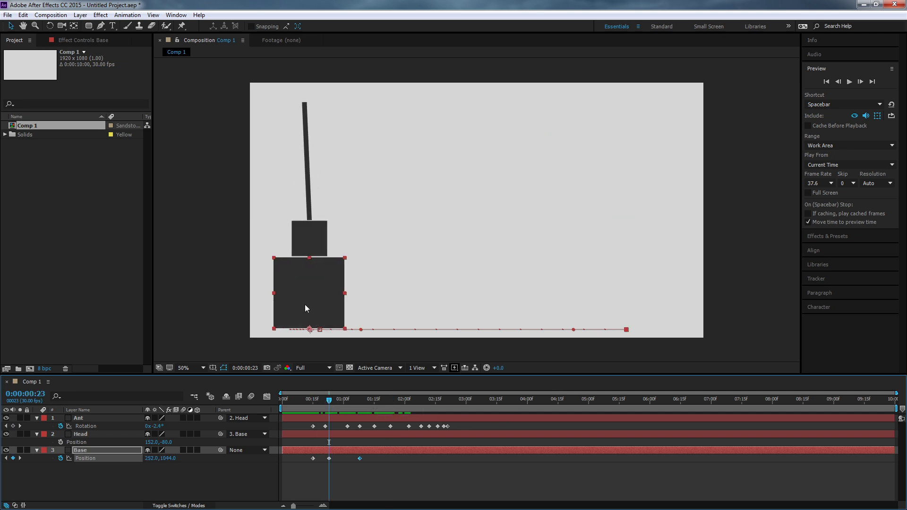
Move Base's anchor point to its bottom-right corner at 0:00:00:15 with the Pan Behind tool
click(313, 401)
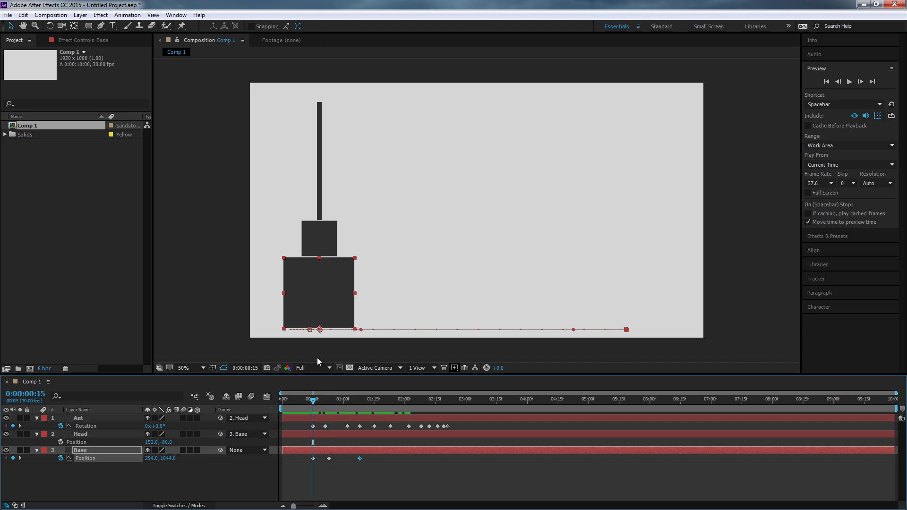
click(76, 29)
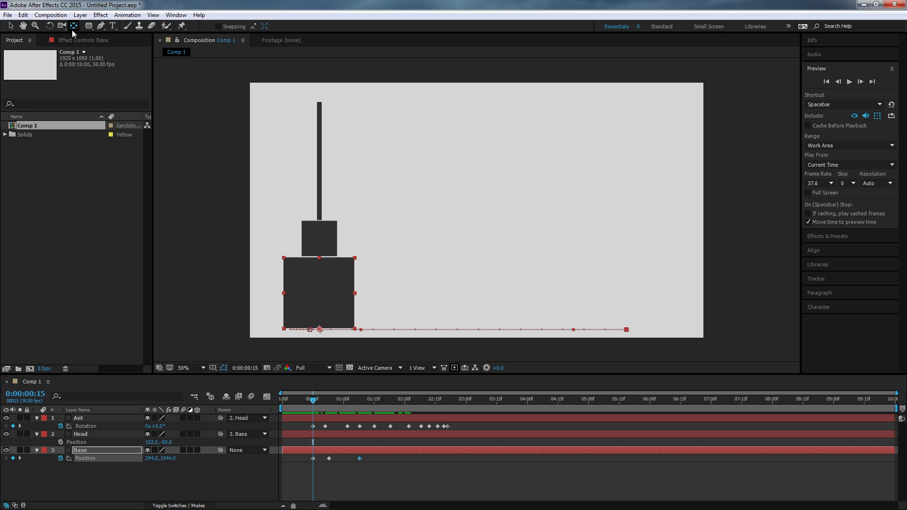
drag(319, 331, 354, 331)
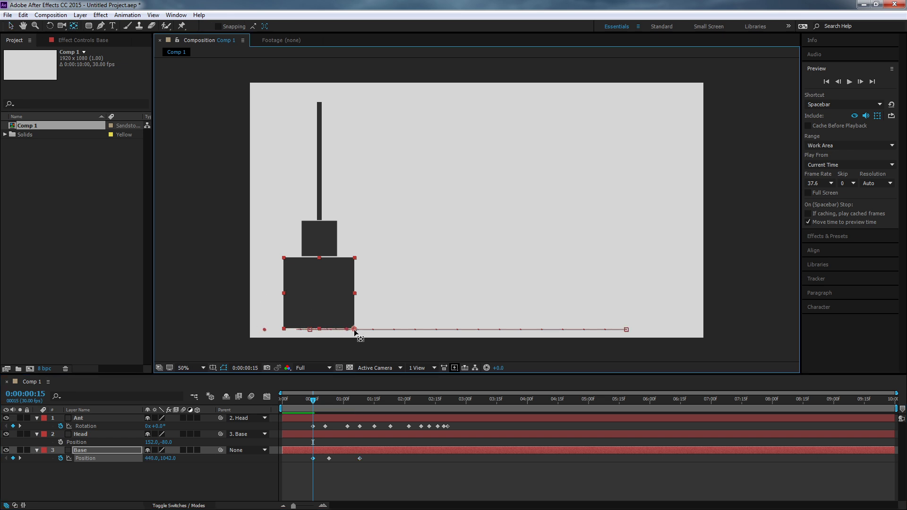
Reveal Base's Rotation property and add its first keyframe at 0:00:01:08, where the slide ends
mouse_move(316, 409)
mouse_down()
mouse_move(302, 400)
mouse_move(388, 402)
mouse_move(317, 402)
mouse_up()
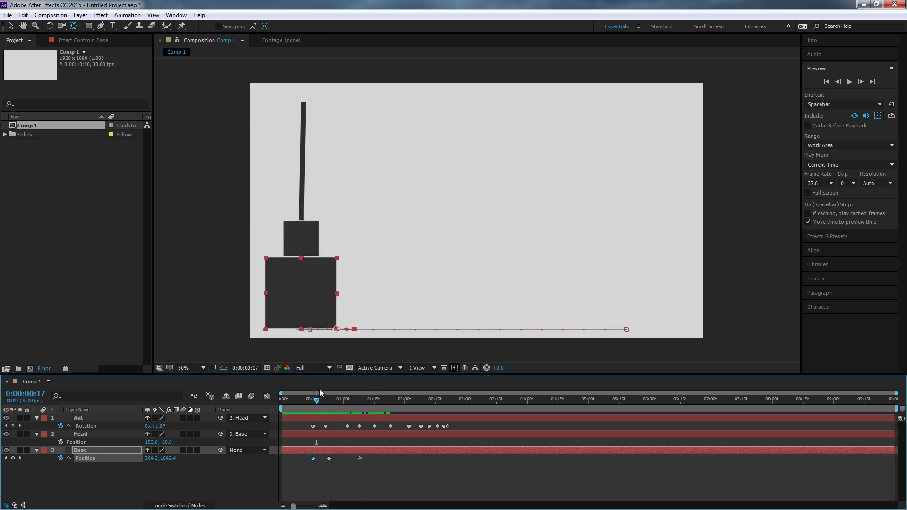
click(49, 26)
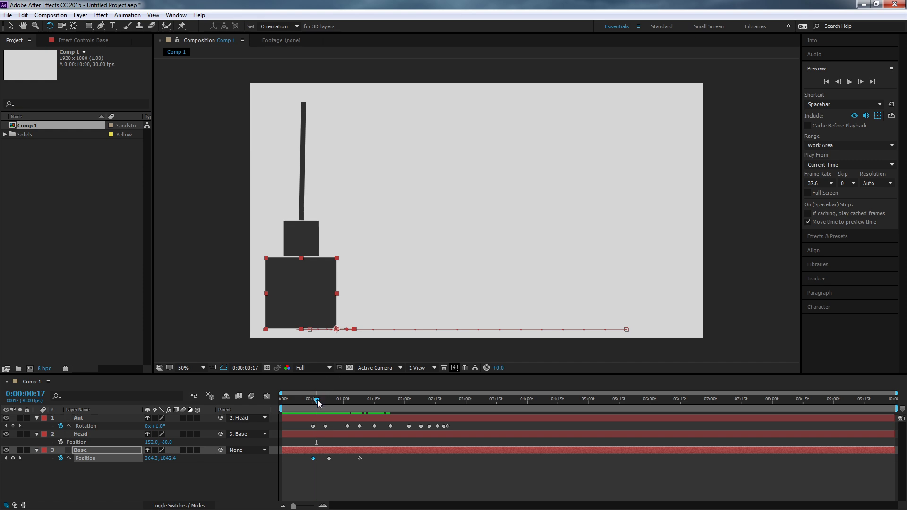
drag(317, 402, 360, 400)
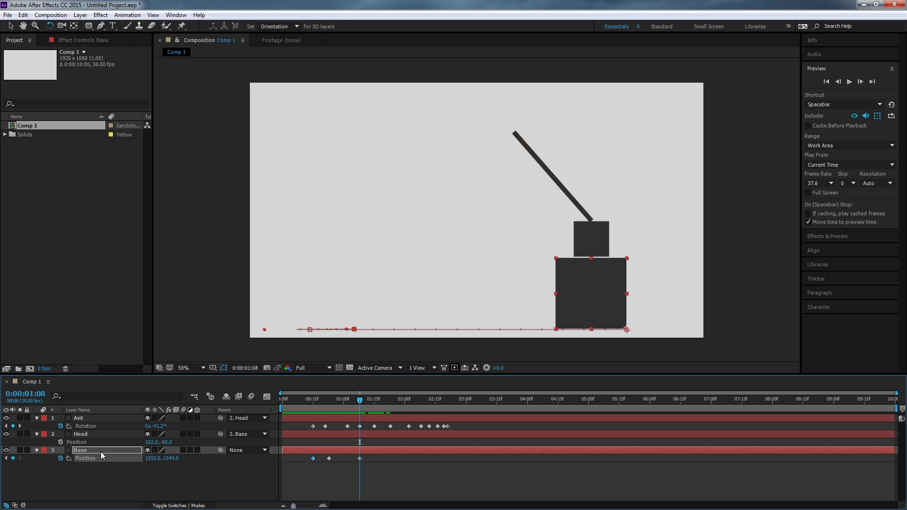
key(shift+r)
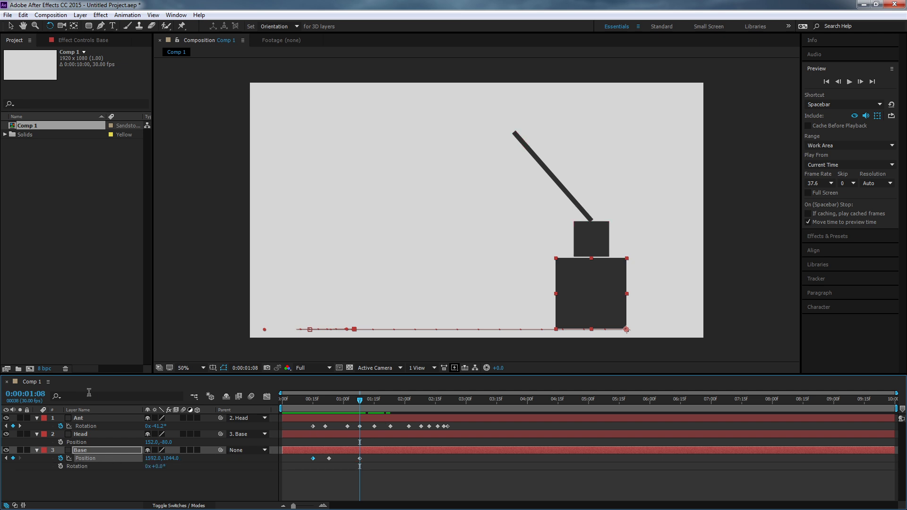
click(61, 467)
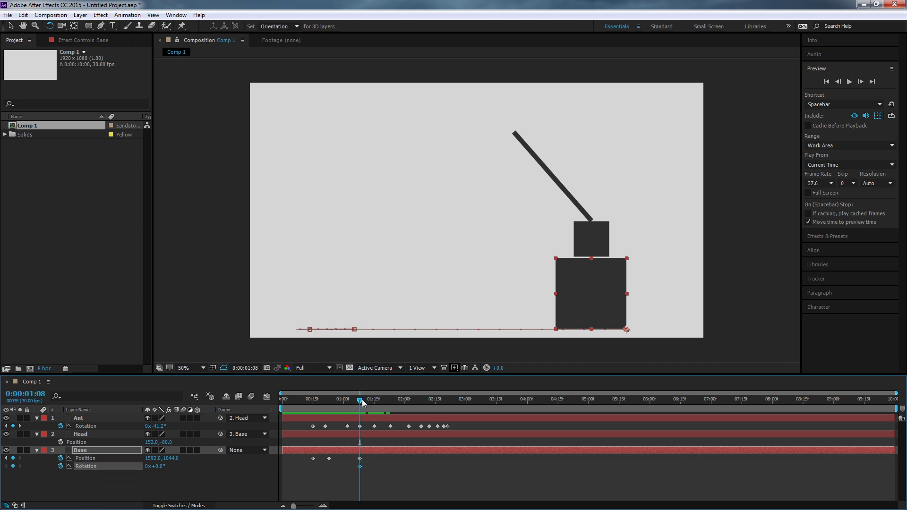
Tip Base forward on its corner, rotating it to about 31.1° at 0:00:01:14 and about 28.7° at 0:00:01:18
drag(363, 403, 372, 402)
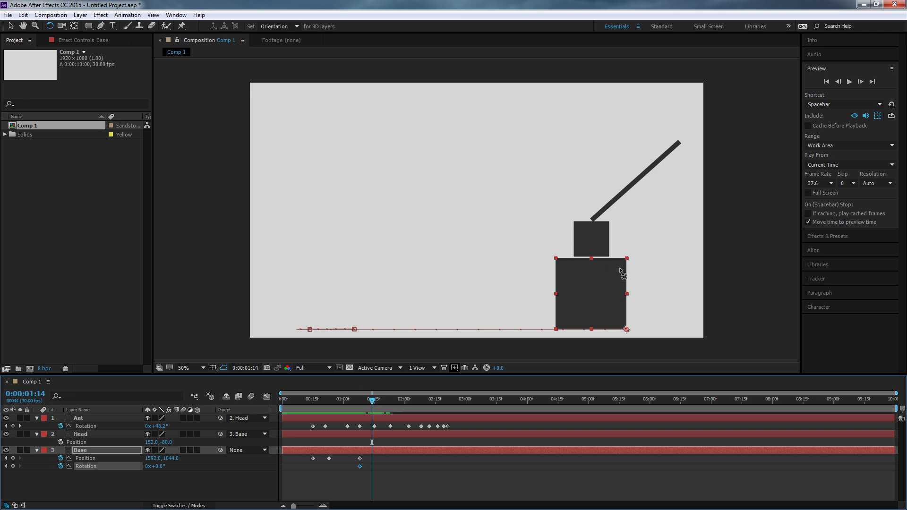
drag(619, 267, 654, 268)
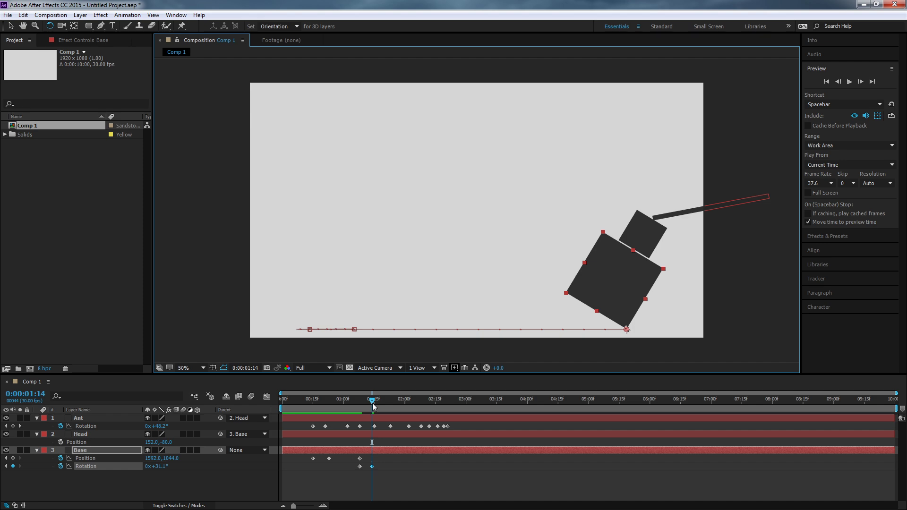
drag(373, 402, 381, 402)
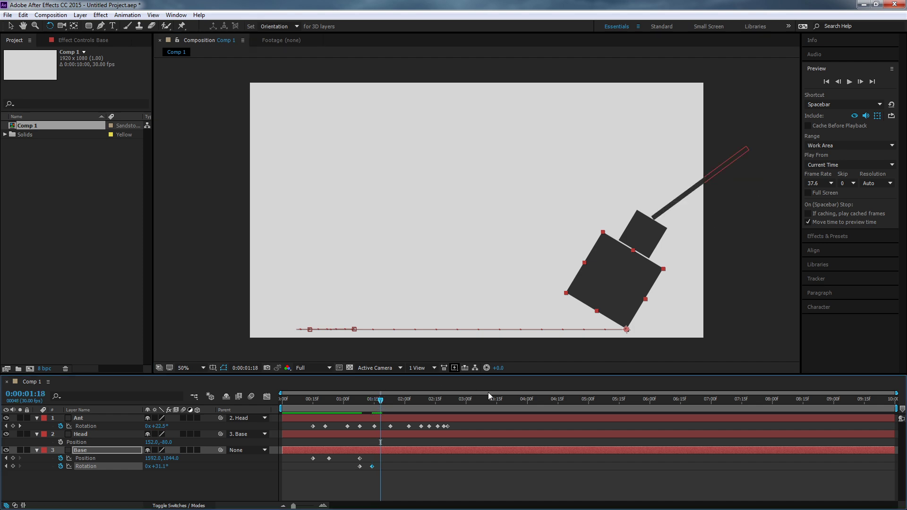
drag(627, 251, 617, 248)
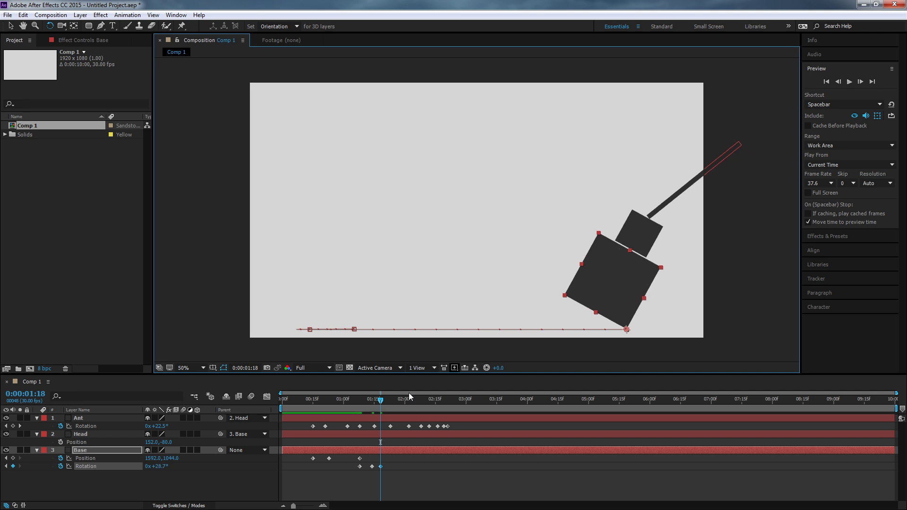
Copy Base's first Rotation keyframe to 0:00:01:23 so it tips back upright, and play the animation from the start
drag(383, 402, 399, 401)
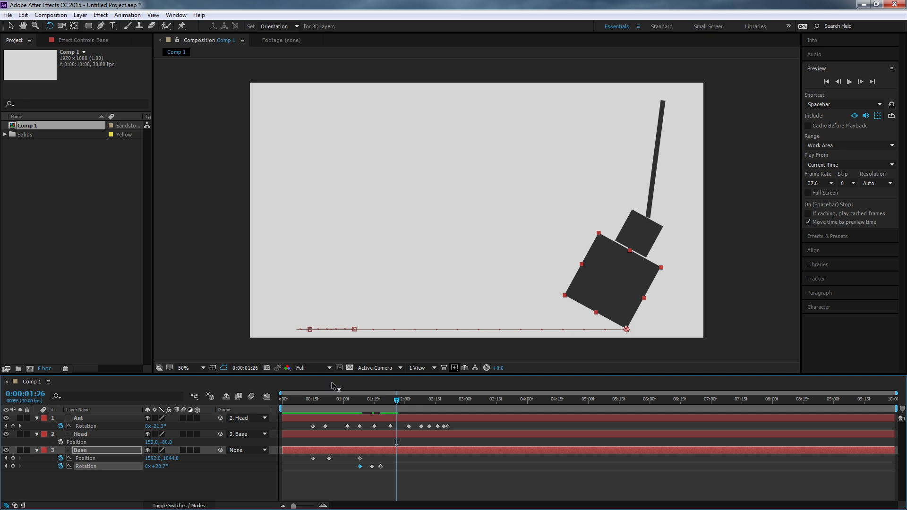
key(ctrl+v)
drag(396, 467, 391, 466)
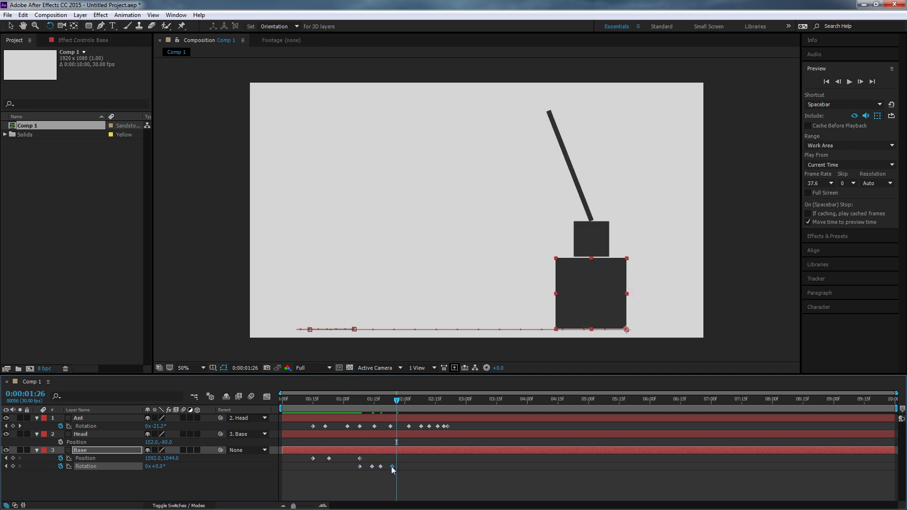
click(348, 398)
key(Home)
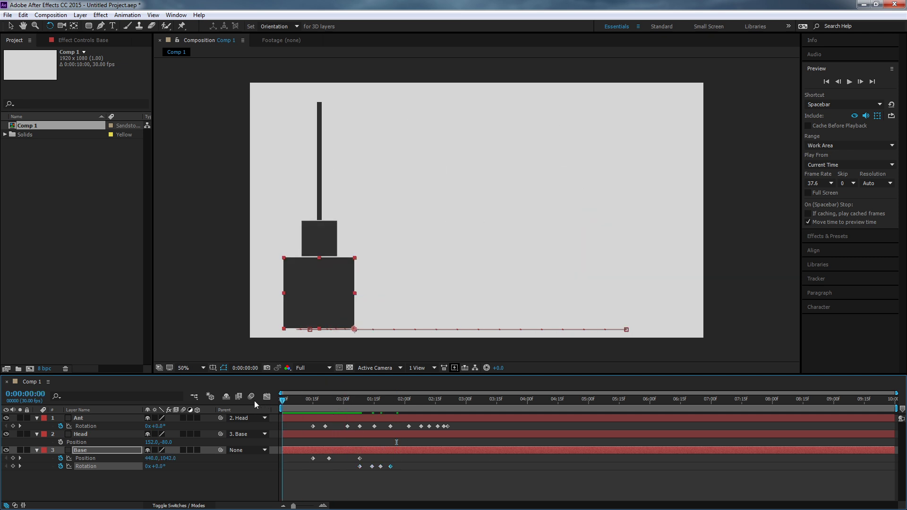
key(space)
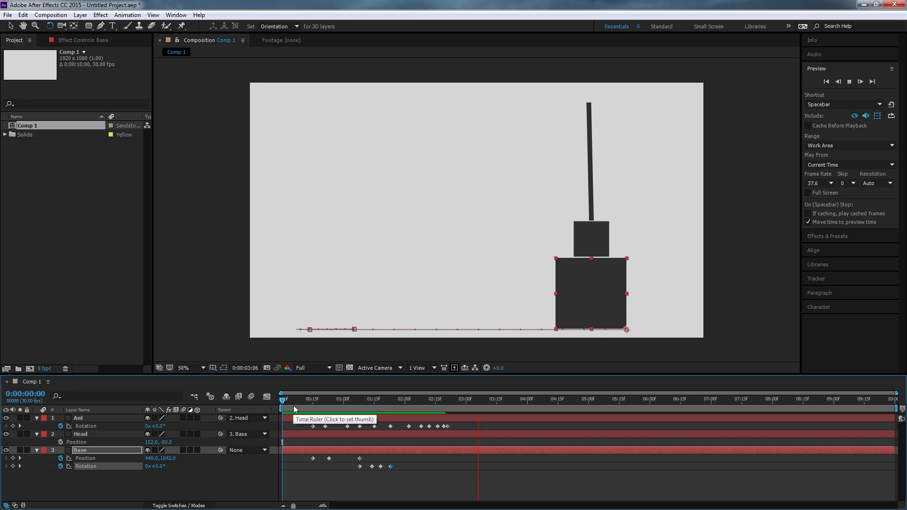
key(space)
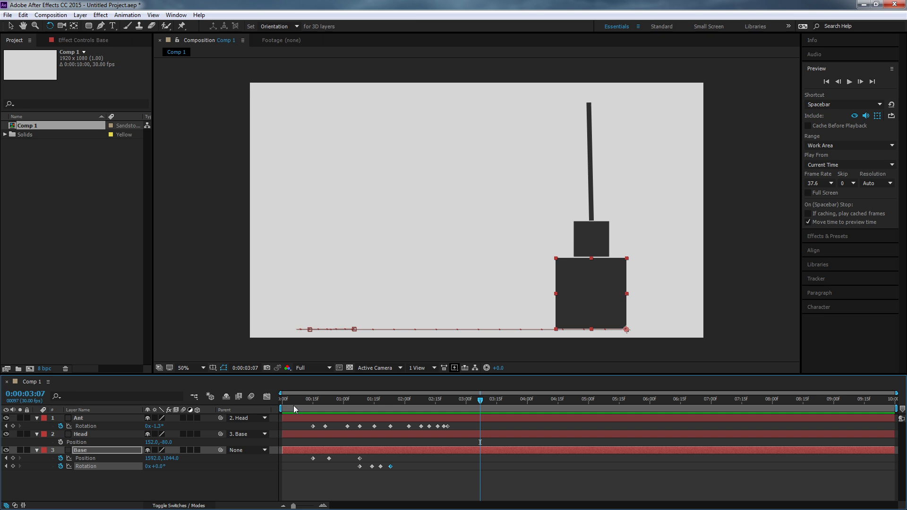
Move Head's anchor point to its bottom-right corner with the Pan Behind tool at 0:00:02:18
click(113, 433)
click(327, 399)
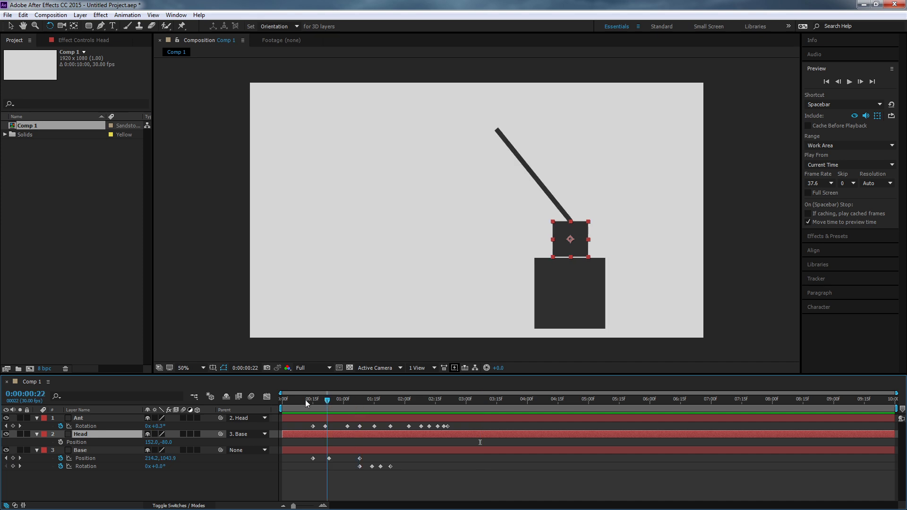
drag(305, 399, 442, 401)
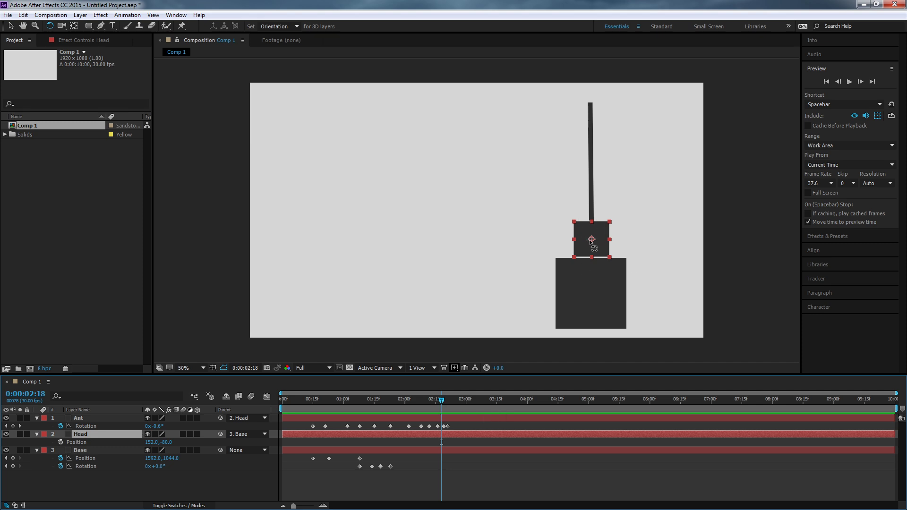
click(76, 26)
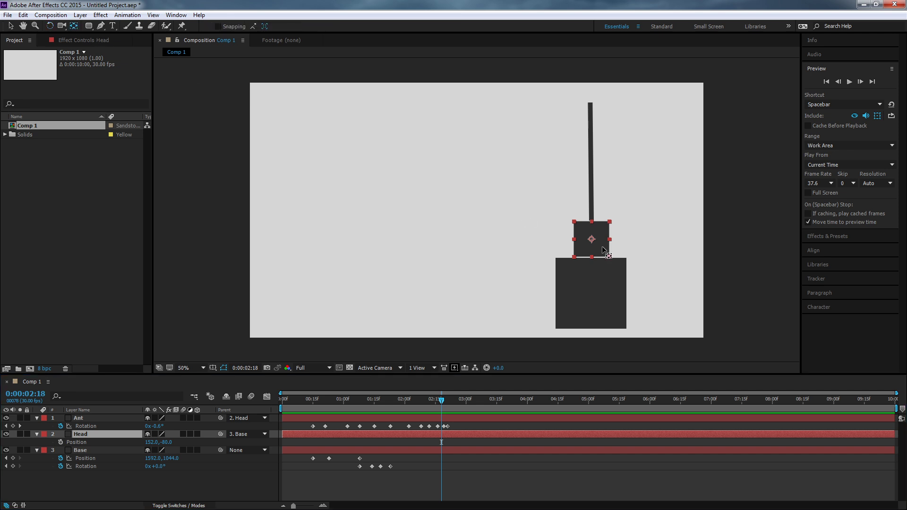
drag(602, 251, 608, 256)
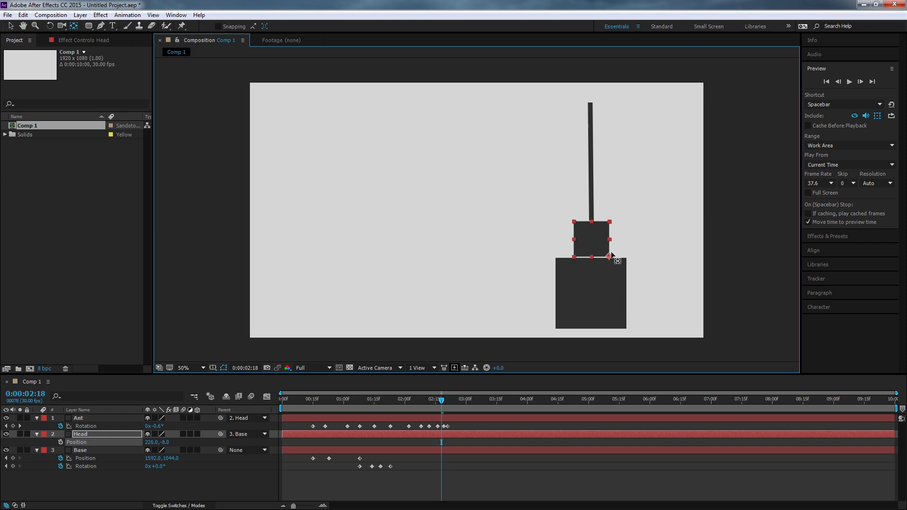
Reveal Head's Rotation property, test how it pivots, and add its first keyframe at 0° at 0:00:01:08
mouse_move(363, 402)
mouse_down()
mouse_move(373, 402)
mouse_move(338, 402)
mouse_move(360, 404)
mouse_up()
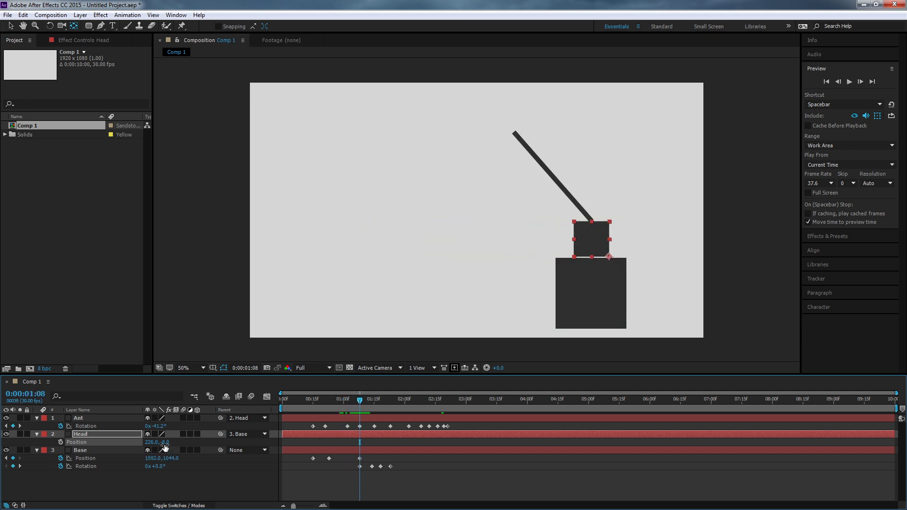
click(99, 434)
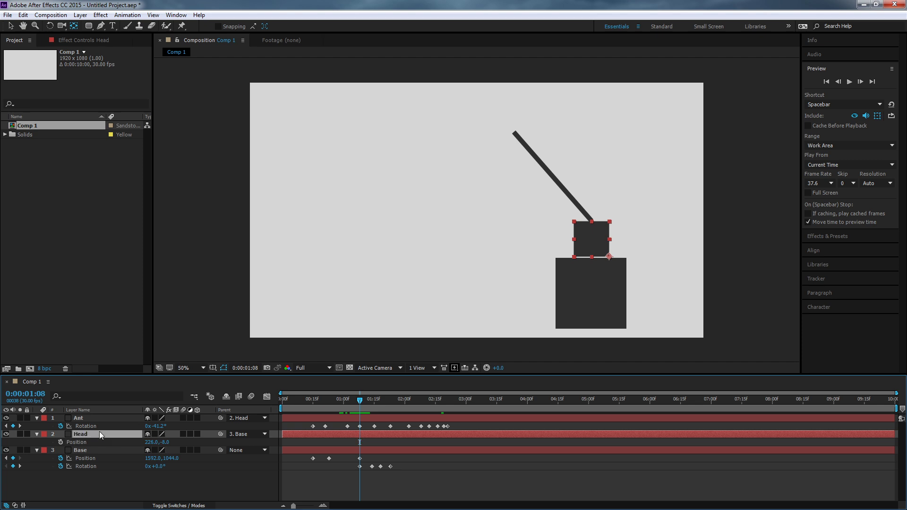
key(r)
drag(160, 442, 173, 442)
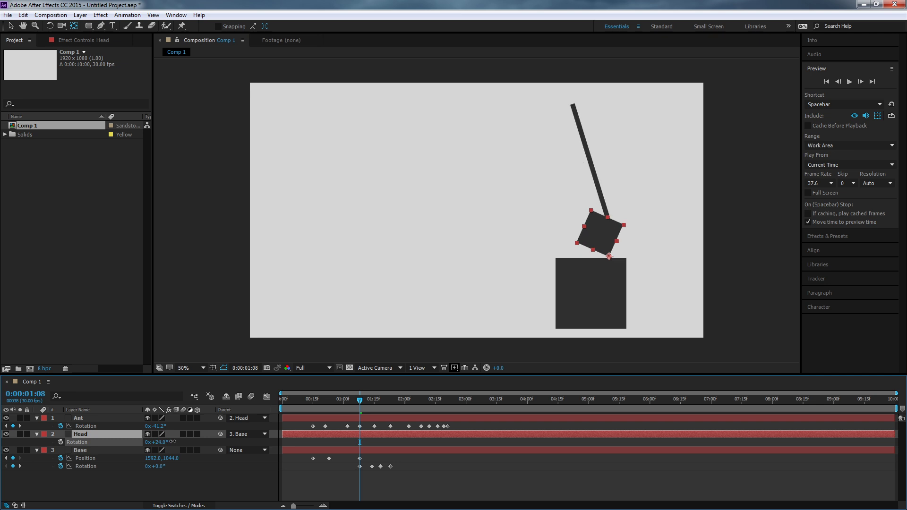
click(60, 442)
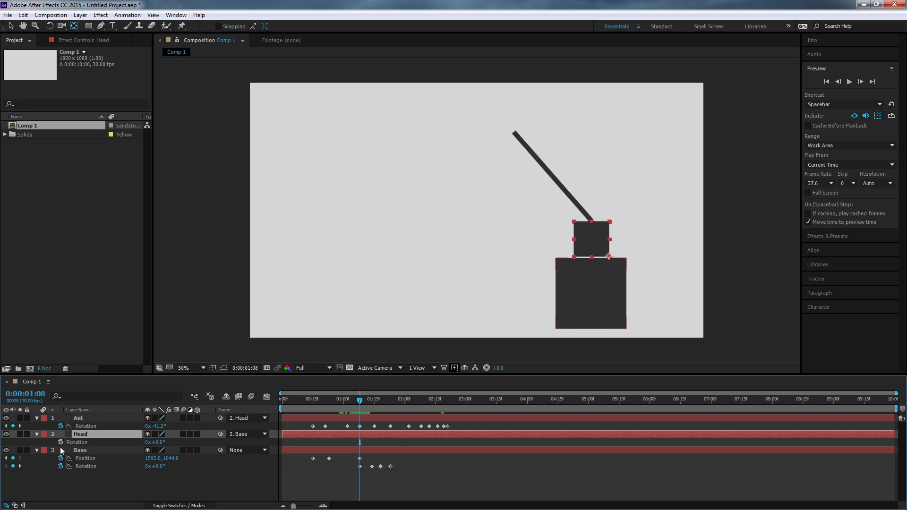
Tilt Head forward to about 20.6° at 0:00:01:15 and copy its first Rotation keyframe to 0:00:01:23
click(374, 402)
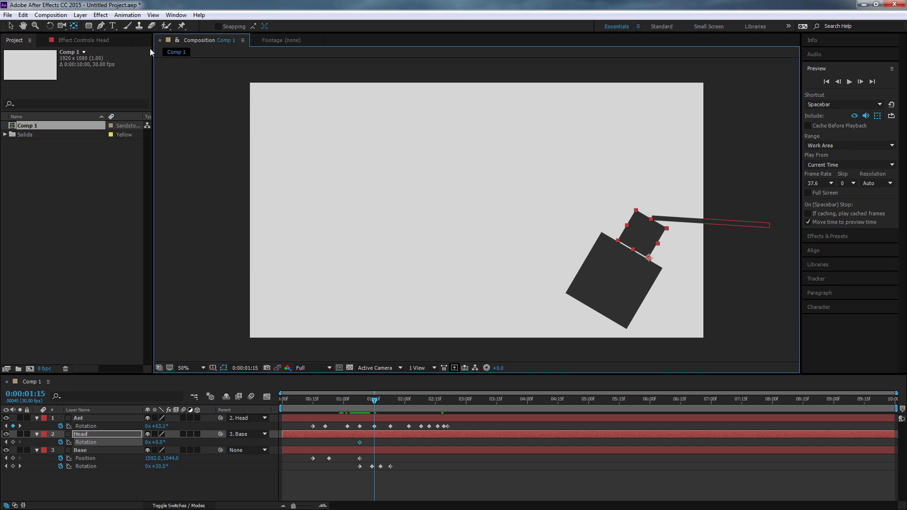
click(51, 25)
drag(651, 229, 658, 228)
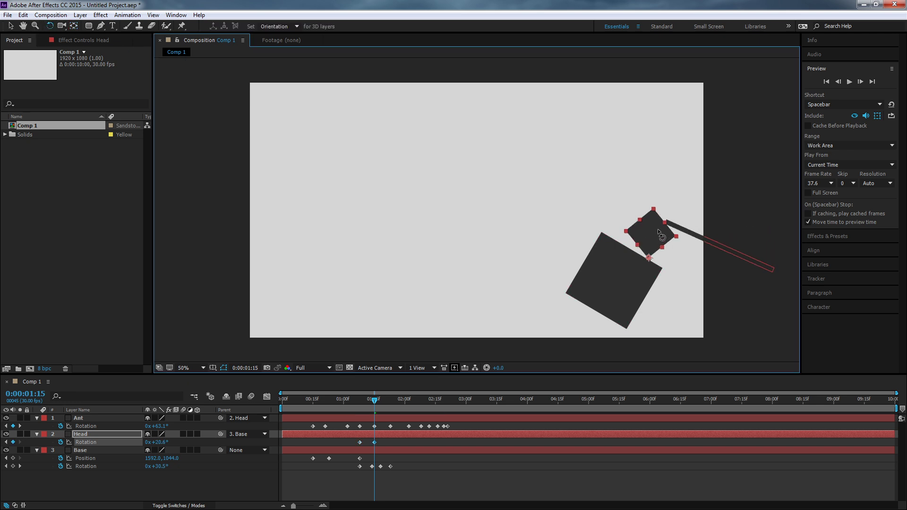
click(359, 443)
drag(376, 402, 391, 404)
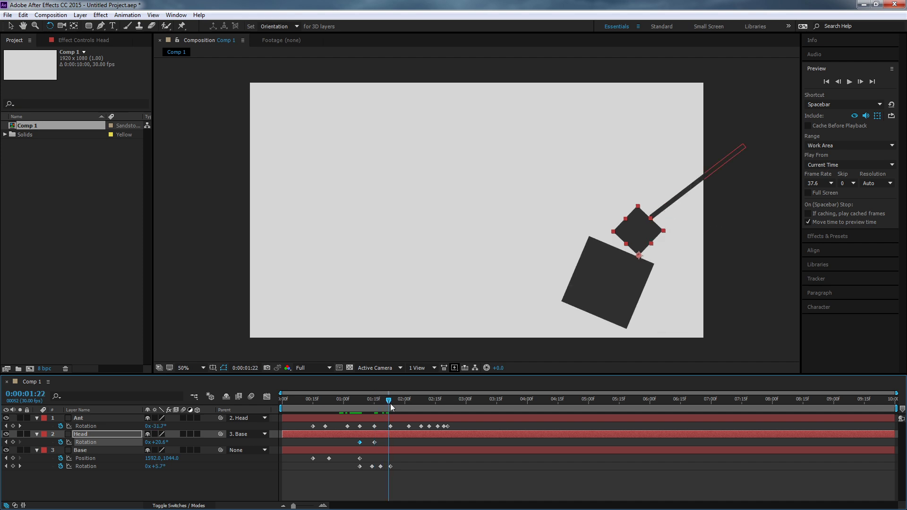
key(ctrl+v)
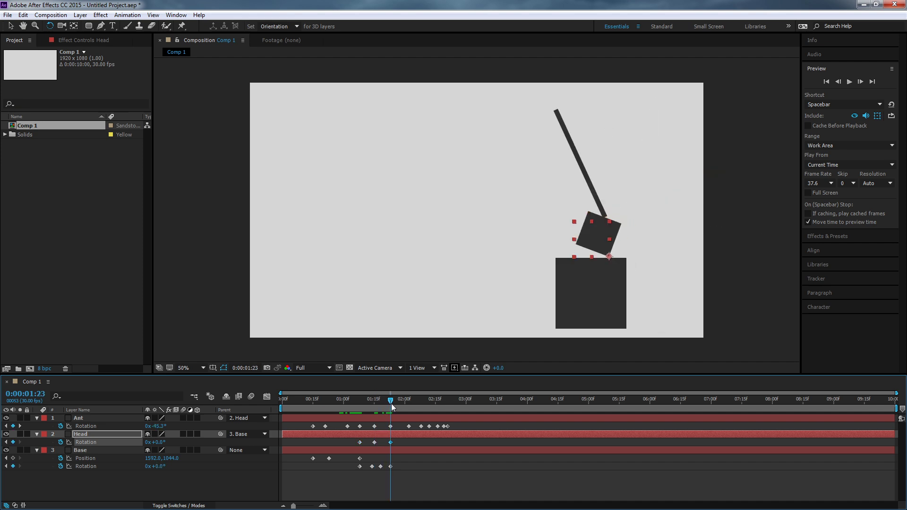
Play the animation from the start and examine the tipping pose of Base, Head and Ant around 0:00:01:14
key(space)
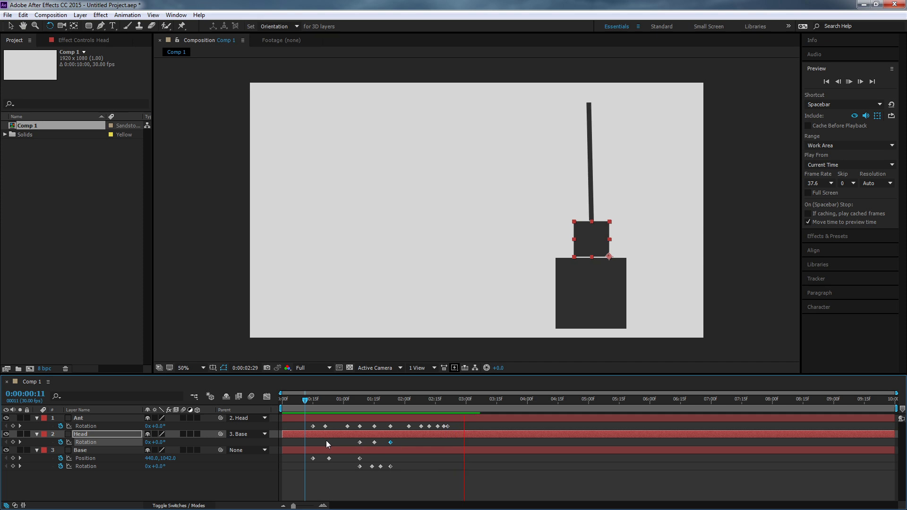
click(282, 401)
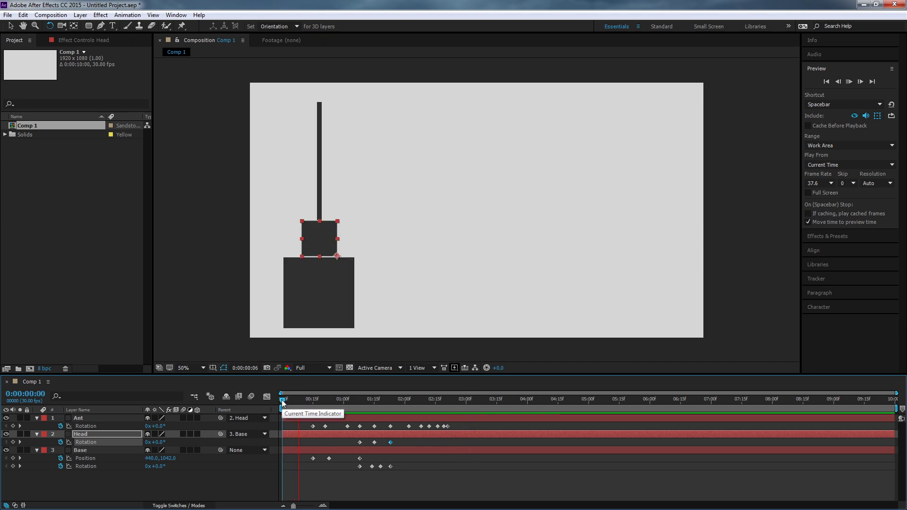
key(space)
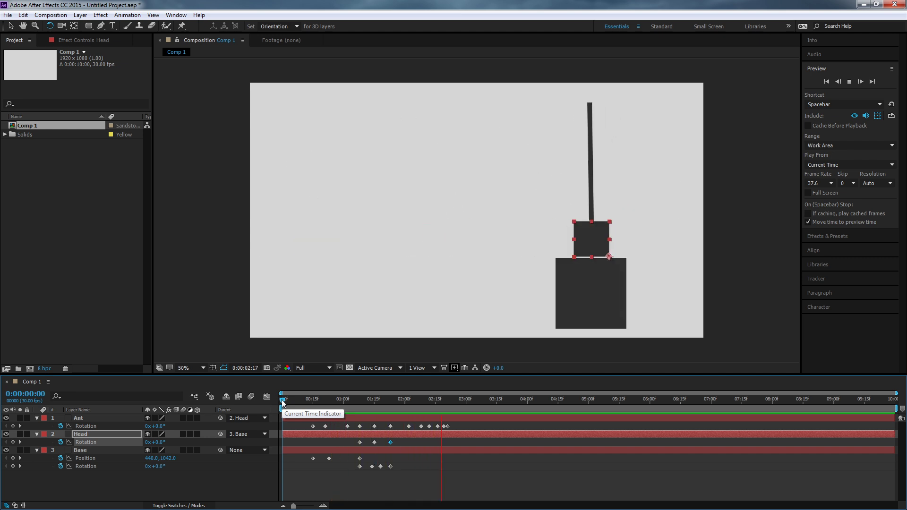
key(space)
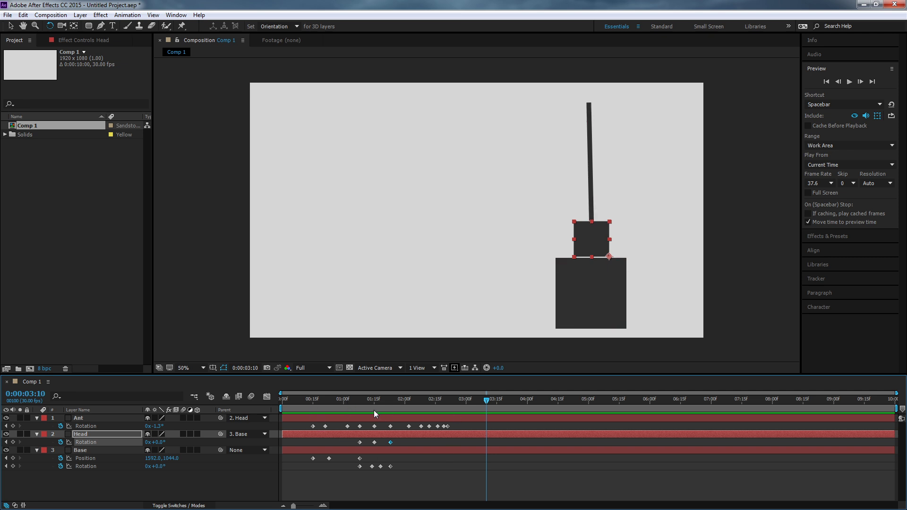
drag(289, 398, 372, 403)
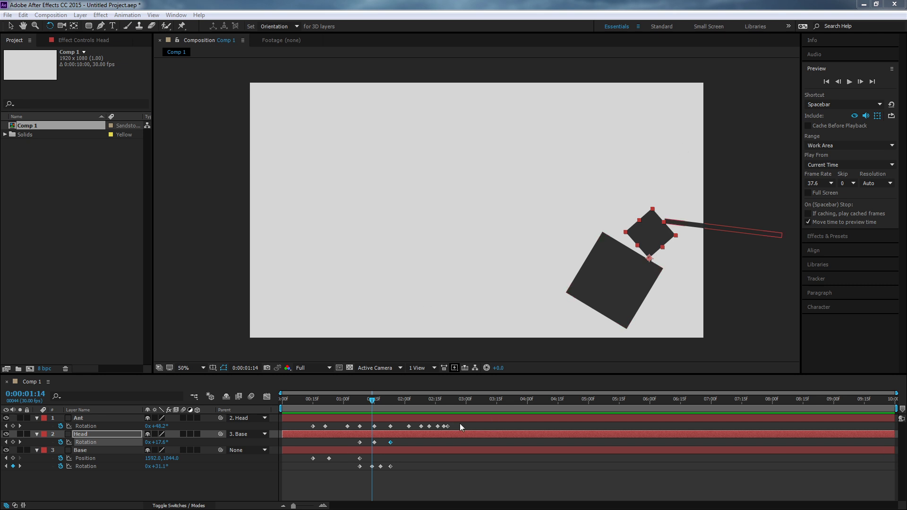
drag(368, 400, 252, 400)
key(space)
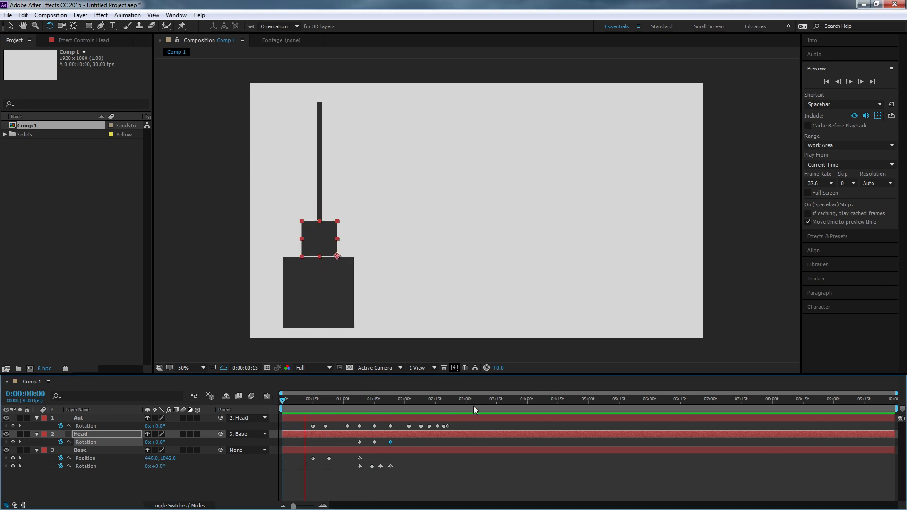